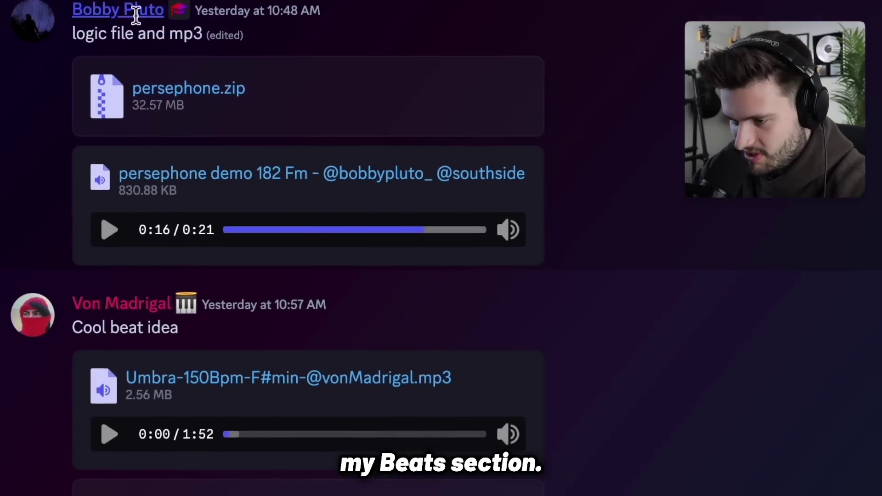
Step: Listen to a short part of the shared persephone demo recording
{"action": "left_click", "coordinate": [109, 258]}
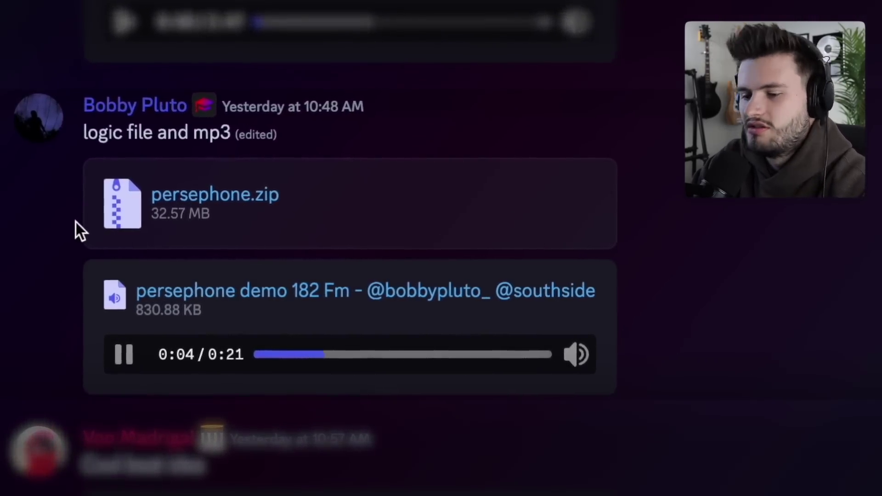
{"action": "left_click", "coordinate": [125, 358]}
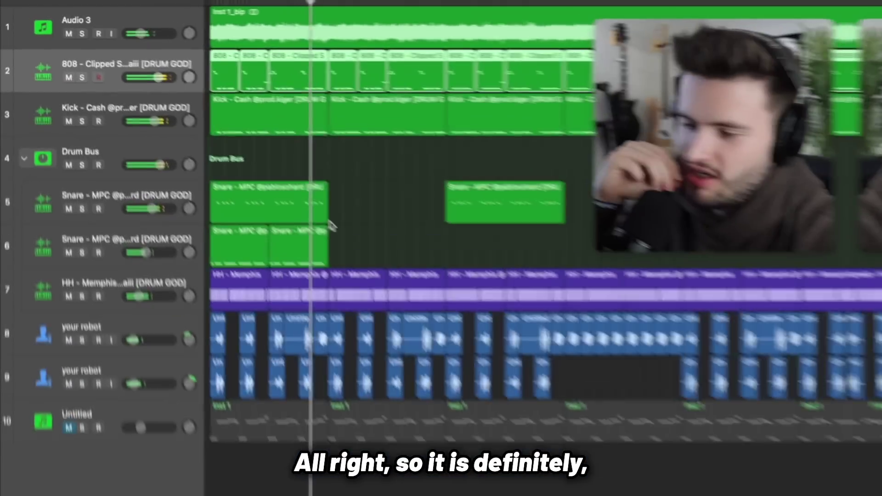
{"action": "key", "text": "super+Left"}
{"action": "key", "text": "super+Left"}
{"action": "key", "text": "super+Left"}
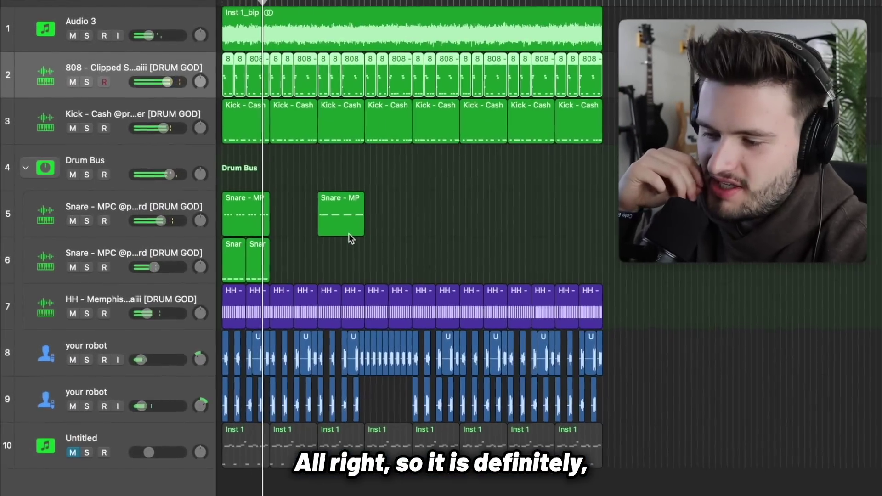
{"action": "key", "text": "super+Right"}
{"action": "key", "text": "super+Right"}
{"action": "key", "text": "super+Right"}
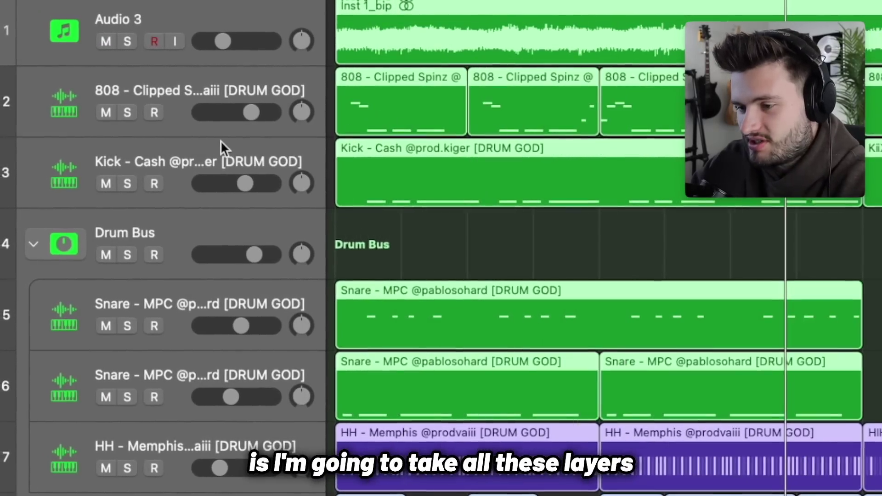
Step: Lower the volumes of all selected tracks together, bringing the 808 to about -6.6 dB while the beat plays
{"action": "left_click_drag", "start_coordinate": [248, 110], "coordinate": [191, 109]}
{"action": "key", "text": "space"}
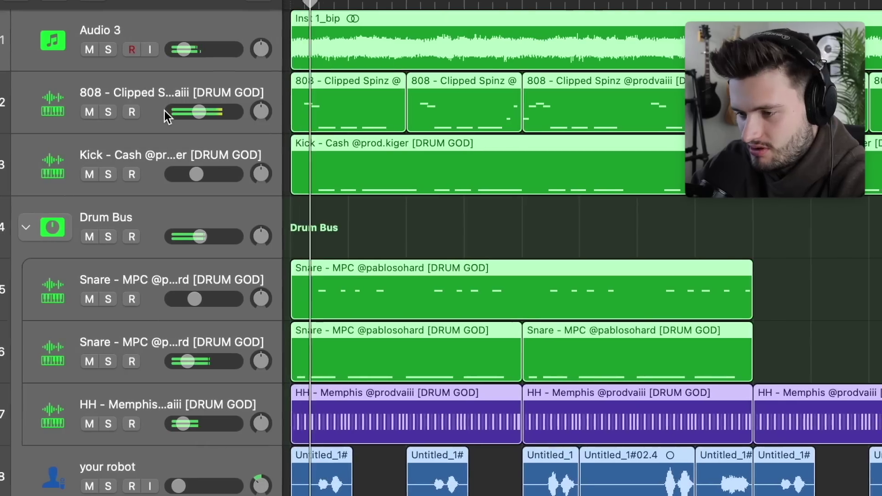
{"action": "left_click_drag", "start_coordinate": [183, 111], "coordinate": [197, 112]}
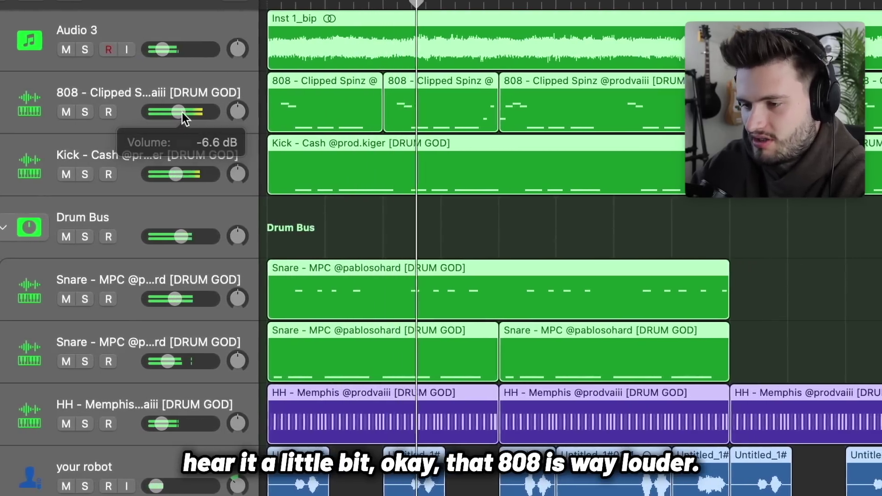
{"action": "left_click_drag", "start_coordinate": [182, 237], "coordinate": [175, 213]}
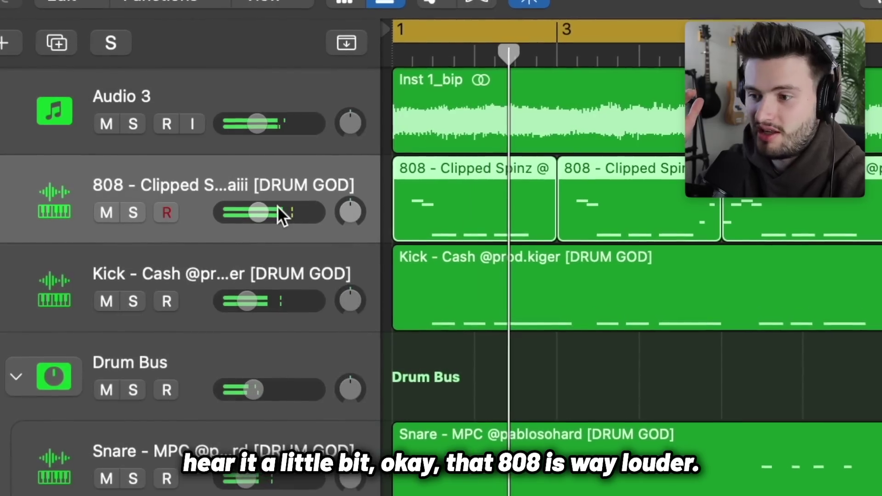
Step: Lower the 808 track's volume on its own and adjust the Memphis hi-hat's volume to around -13.8 dB
{"action": "left_click_drag", "start_coordinate": [194, 110], "coordinate": [170, 112]}
{"action": "left_click_drag", "start_coordinate": [265, 210], "coordinate": [263, 211]}
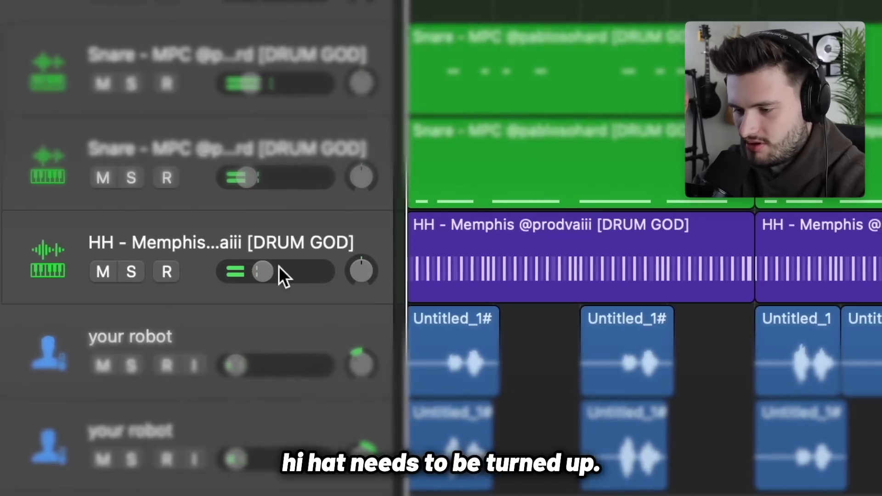
{"action": "left_click_drag", "start_coordinate": [279, 266], "coordinate": [276, 267]}
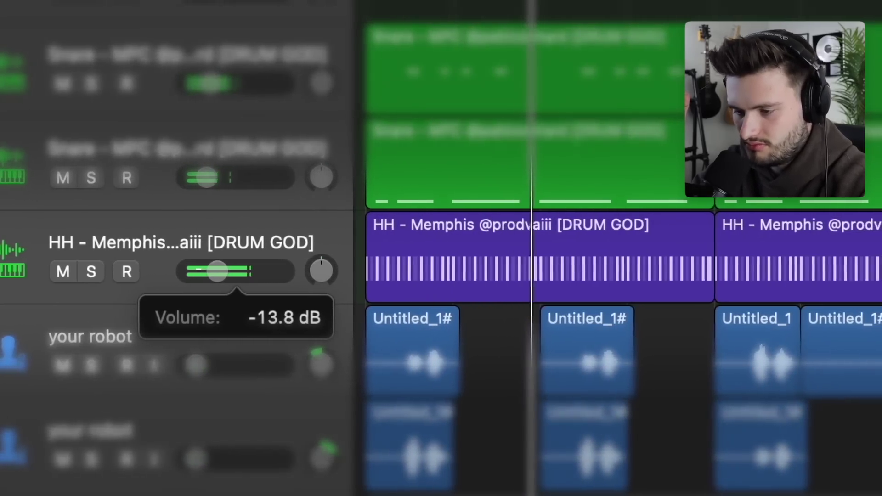
{"action": "left_click_drag", "start_coordinate": [217, 271], "coordinate": [215, 271]}
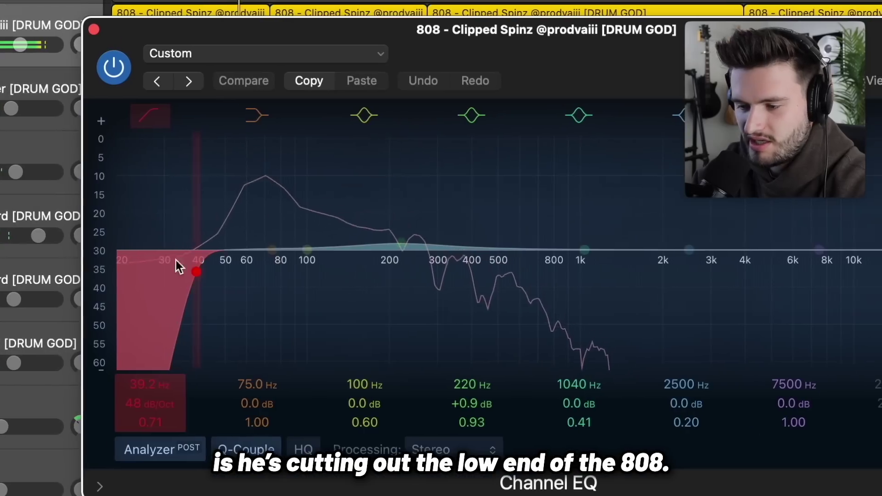
Step: Bypass the Channel EQ on the 808 track and open the clipper plug-in in the slot beneath it
{"action": "left_click", "coordinate": [107, 67]}
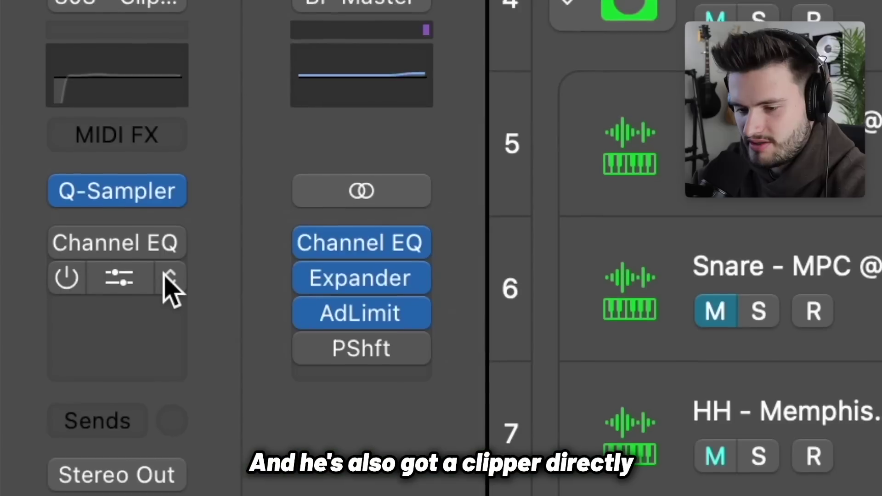
{"action": "left_click", "coordinate": [164, 279]}
{"action": "left_click", "coordinate": [116, 283]}
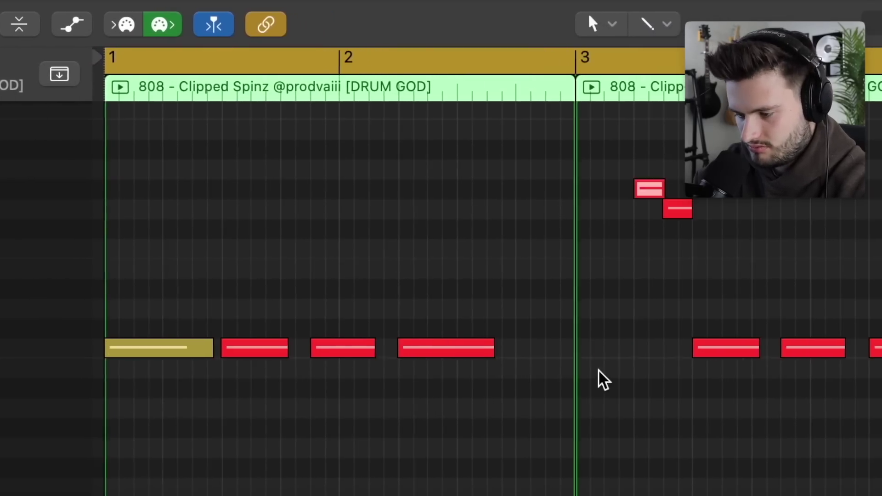
Step: Move the high 808 note down to C4 at the start of bar 3 and raise bar 2's long note by one semitone
{"action": "left_click_drag", "start_coordinate": [641, 193], "coordinate": [581, 355]}
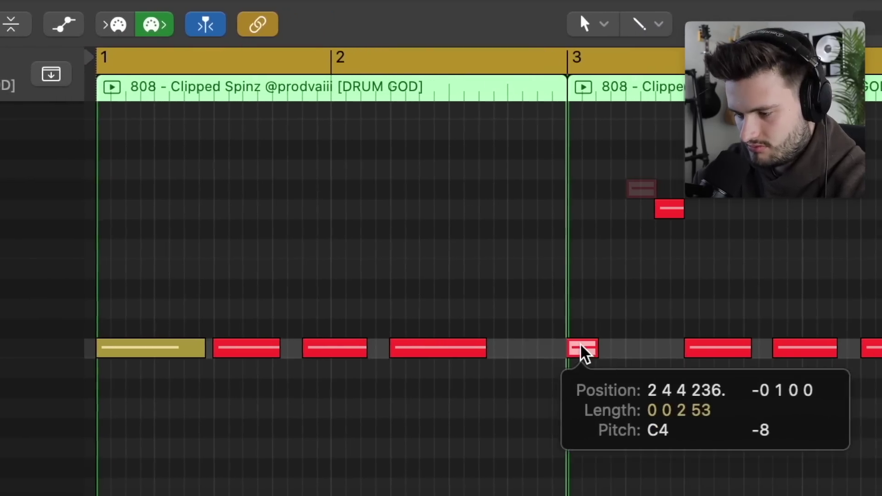
{"action": "left_click_drag", "start_coordinate": [410, 352], "coordinate": [410, 332]}
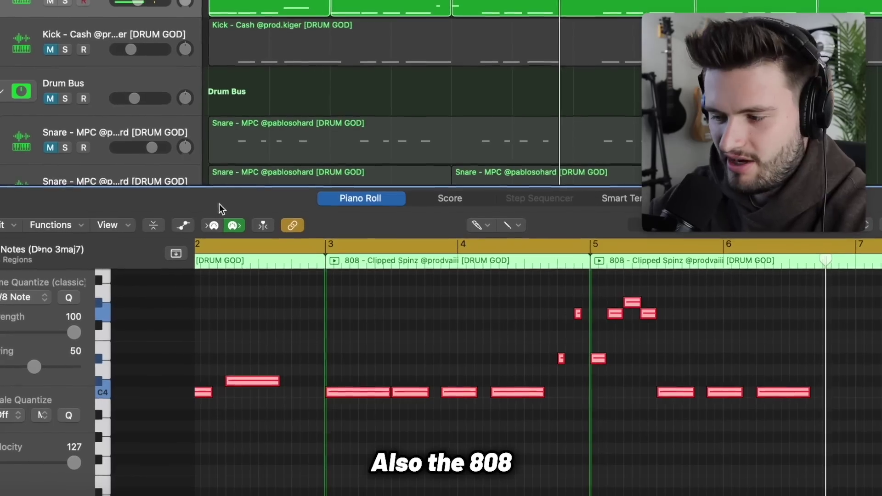
{"action": "scroll", "coordinate": [332, 313], "scroll_direction": "down", "scroll_amount": 10}
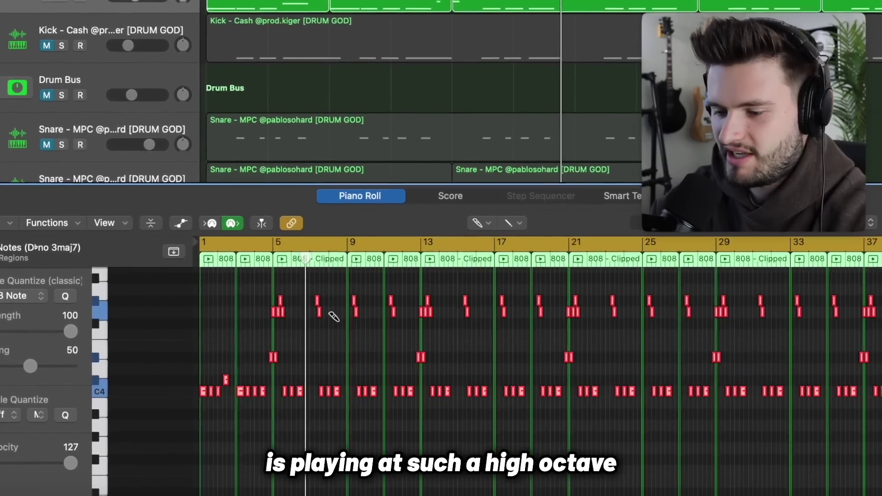
{"action": "key", "text": "space"}
{"action": "scroll", "coordinate": [225, 345], "scroll_direction": "up", "scroll_amount": 10}
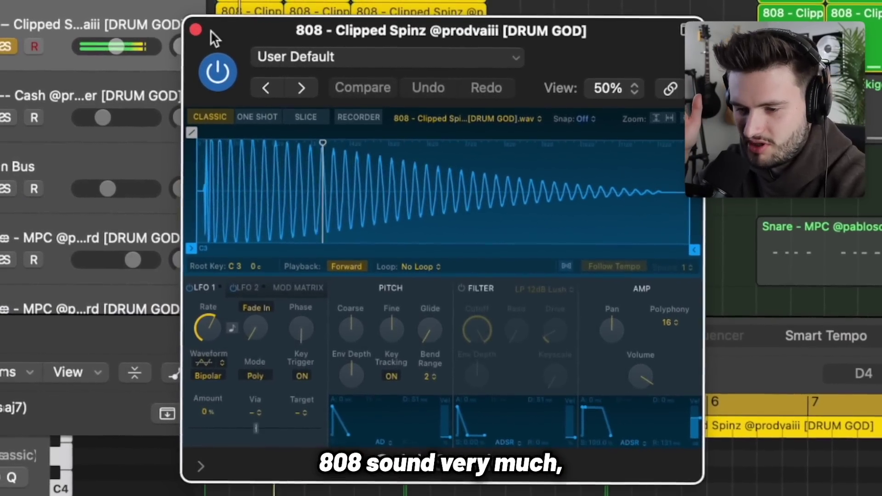
Step: Choose one of the [EOT] 808 presets in the 808's Quick Sampler and close the plug-in
{"action": "left_click", "coordinate": [272, 51]}
{"action": "left_click", "coordinate": [368, 494]}
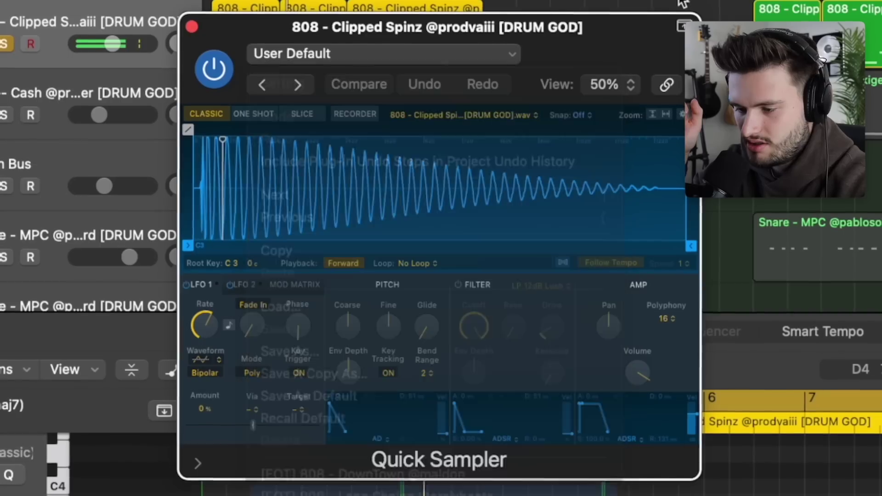
{"action": "left_click", "coordinate": [189, 25]}
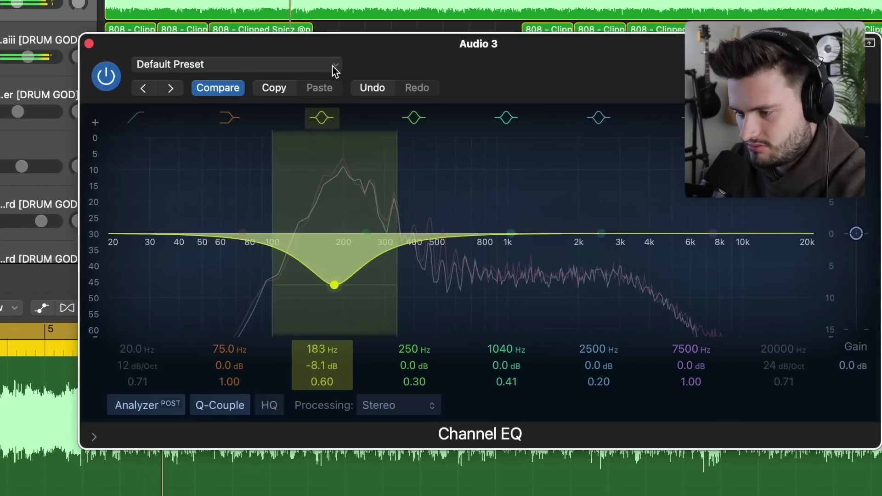
Step: Reshape the low-frequency cut in Audio 3's Channel EQ
{"action": "left_click", "coordinate": [342, 233]}
{"action": "left_click_drag", "start_coordinate": [355, 230], "coordinate": [206, 268]}
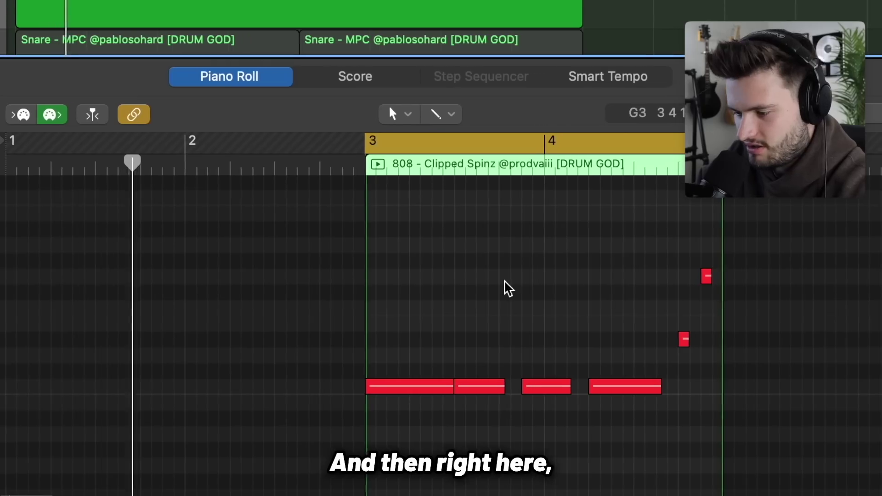
Step: Delete the 808 note at 3 4 3 1, shorten the region's first note to leave a gap, and play the pattern
{"action": "left_click", "coordinate": [511, 388]}
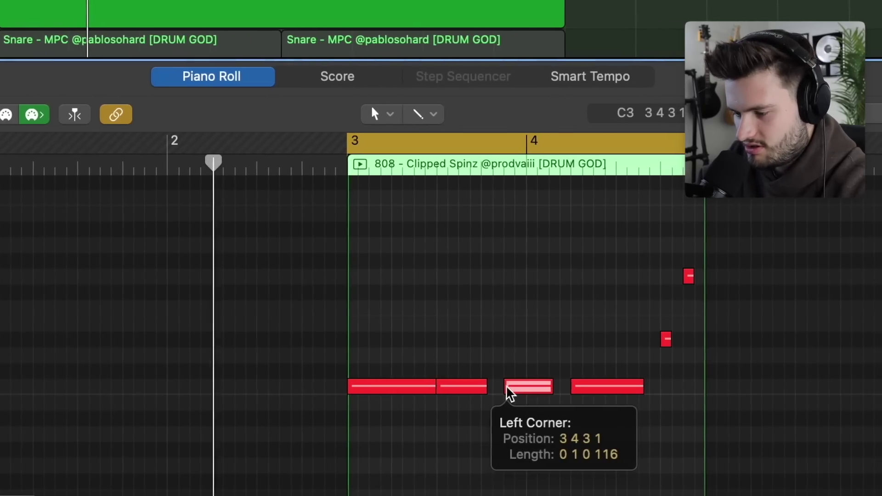
{"action": "key", "text": "Delete"}
{"action": "left_click_drag", "start_coordinate": [406, 393], "coordinate": [411, 392]}
{"action": "key", "text": "space"}
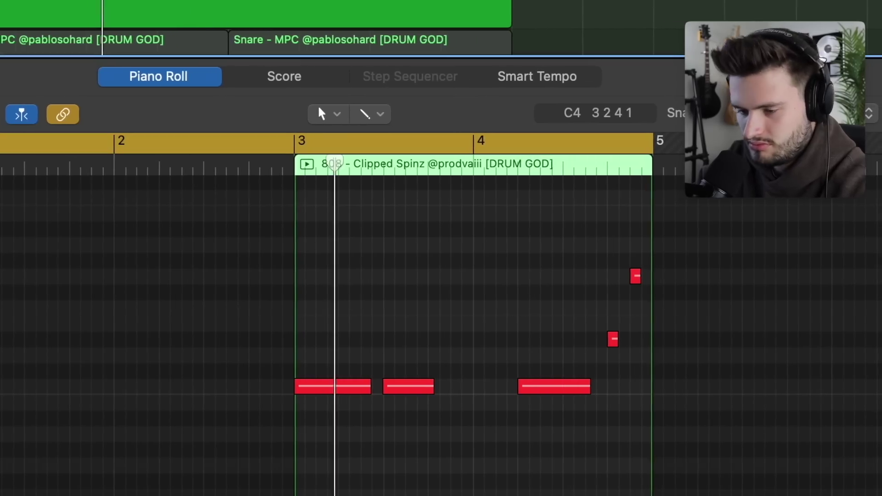
{"action": "key", "text": "space"}
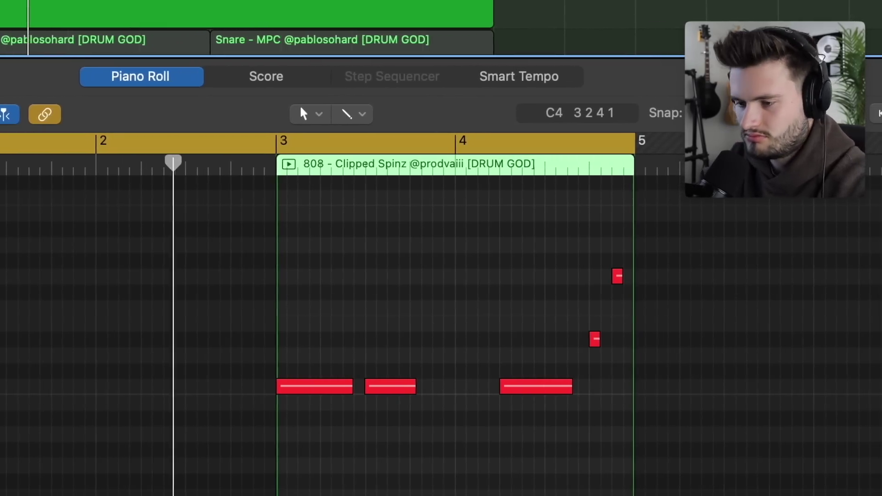
Step: Open the first snare region and select its main snare hits
{"action": "left_click", "coordinate": [25, 5]}
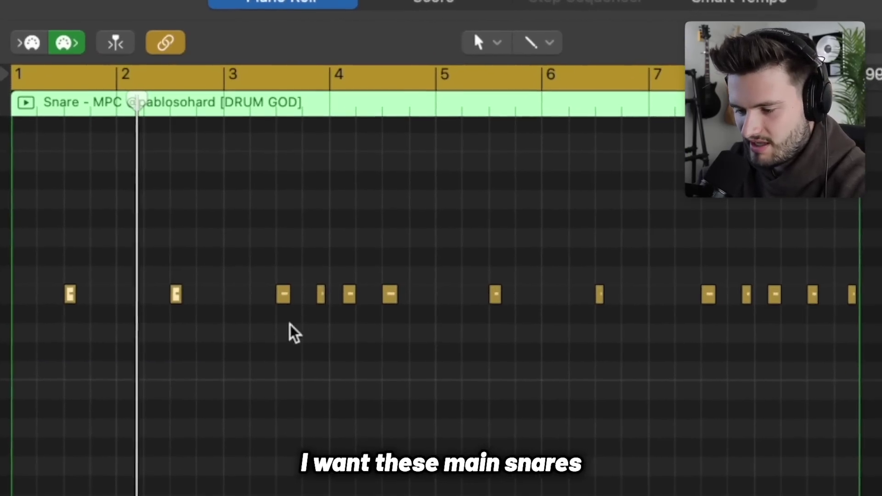
{"action": "left_click_drag", "start_coordinate": [445, 349], "coordinate": [368, 250]}
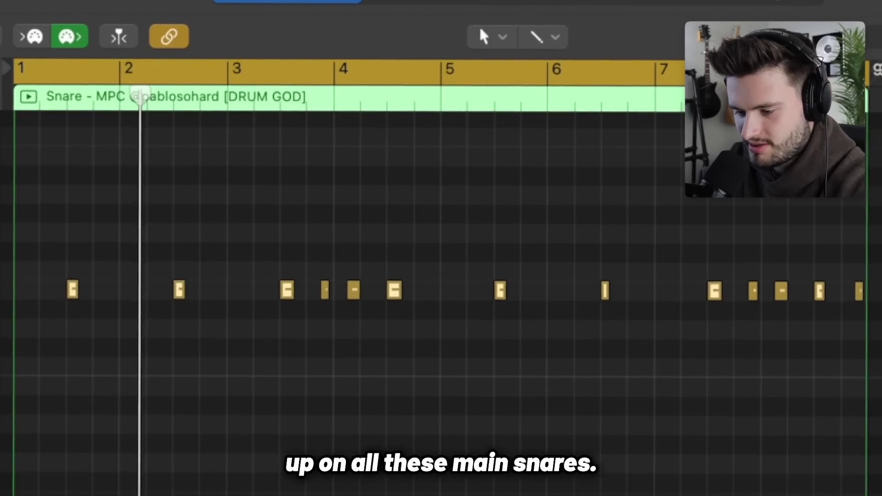
{"action": "key", "text": "space"}
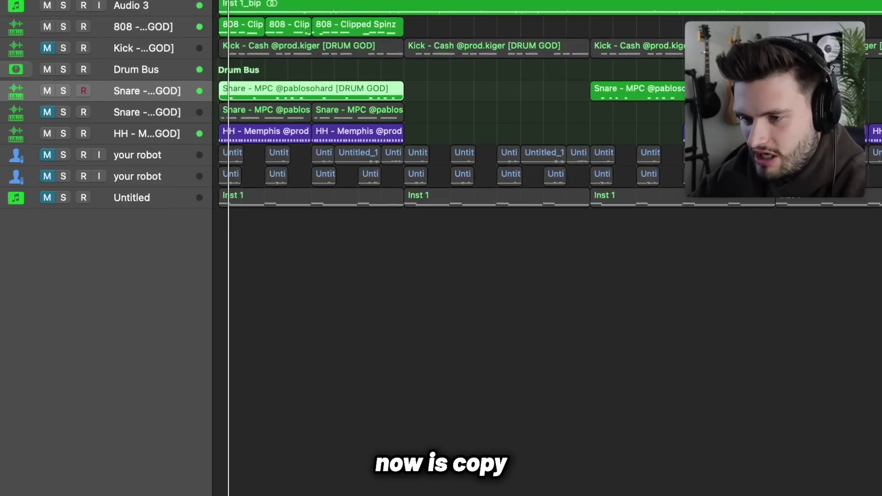
Step: Set up a new software instrument track with Quick Sampler
{"action": "key", "text": "alt+super+n"}
{"action": "left_click", "coordinate": [277, 98]}
{"action": "left_click", "coordinate": [258, 226]}
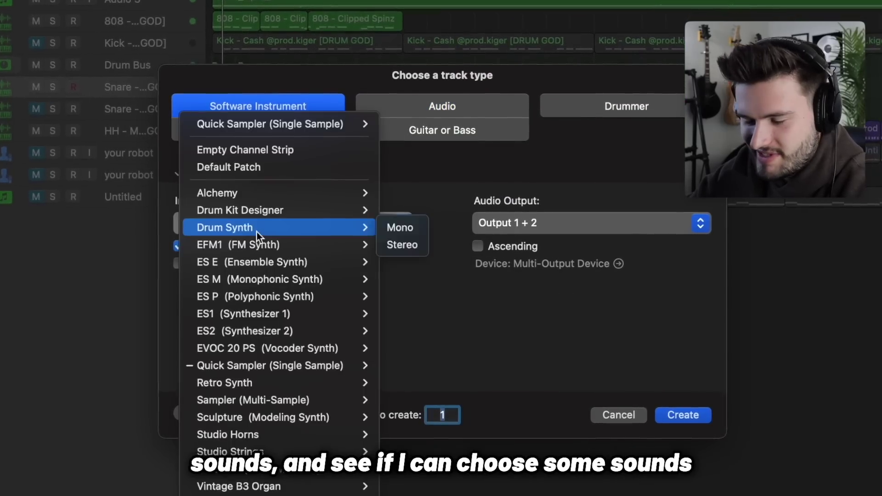
{"action": "left_click", "coordinate": [451, 392]}
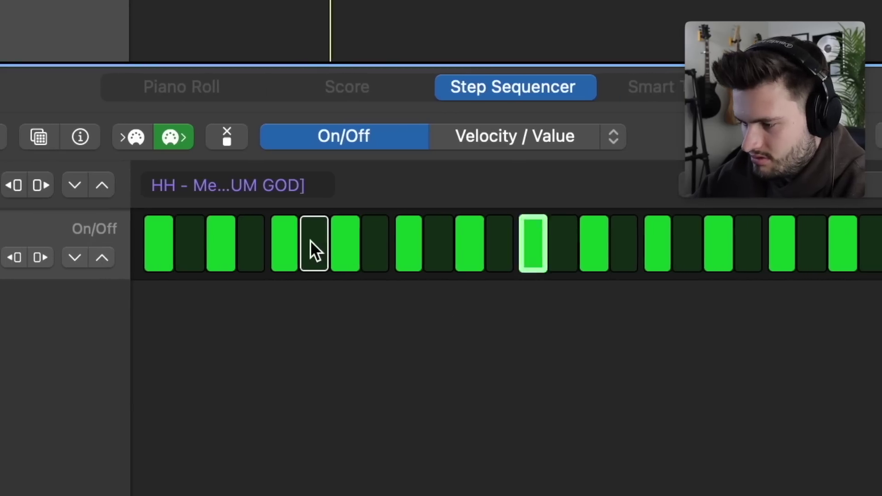
Step: Switch on the sixth step of the hi-hat pattern in the Step Sequencer
{"action": "left_click", "coordinate": [314, 244]}
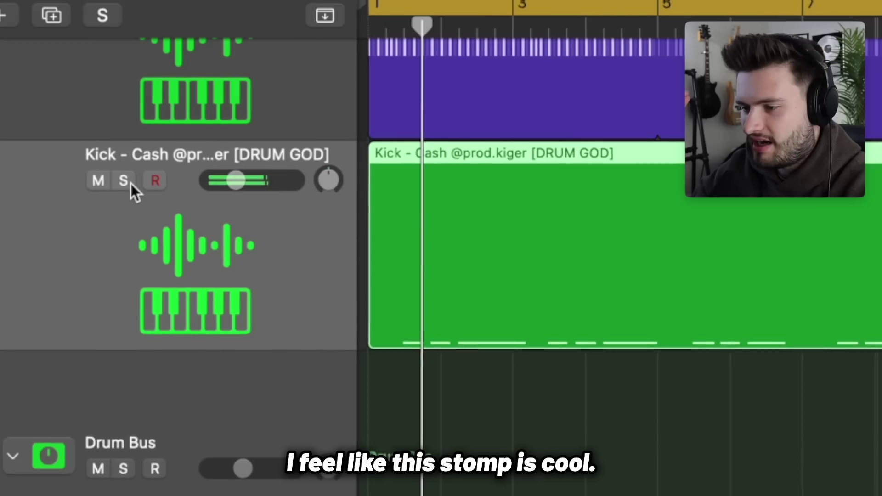
Step: Solo the Cash kick track and raise its volume
{"action": "left_click", "coordinate": [129, 182]}
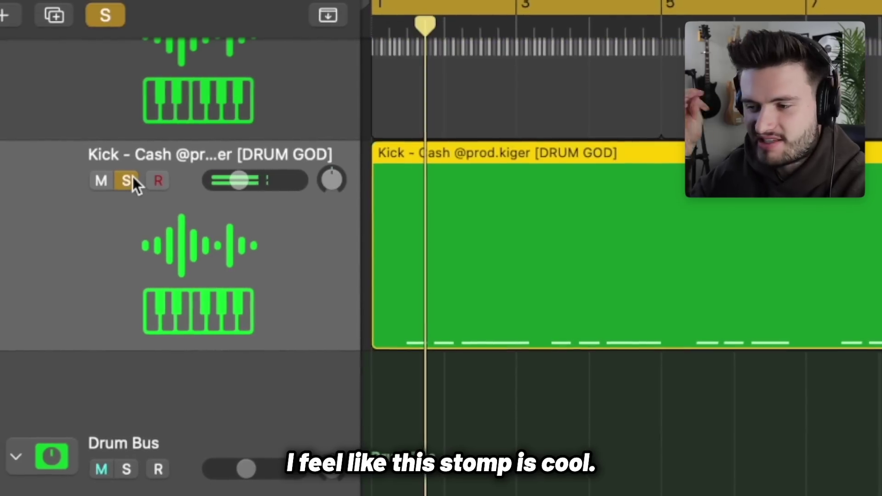
{"action": "left_click_drag", "start_coordinate": [244, 180], "coordinate": [261, 180]}
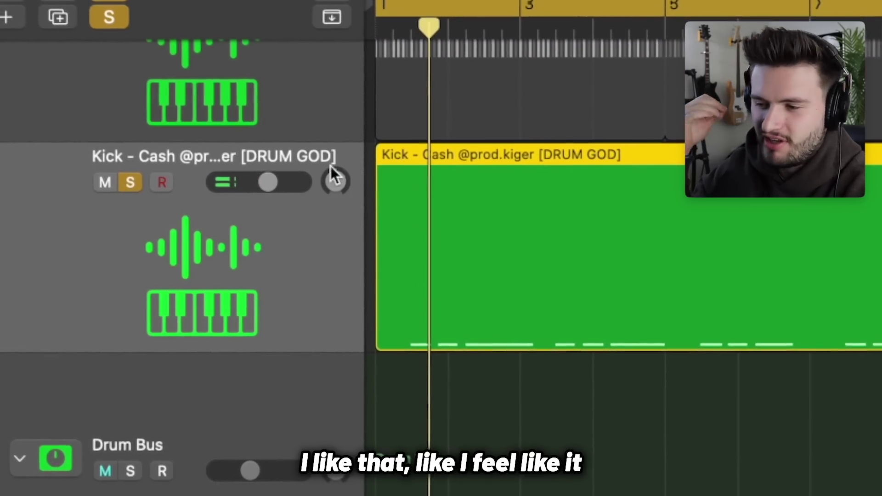
{"action": "key", "text": "space"}
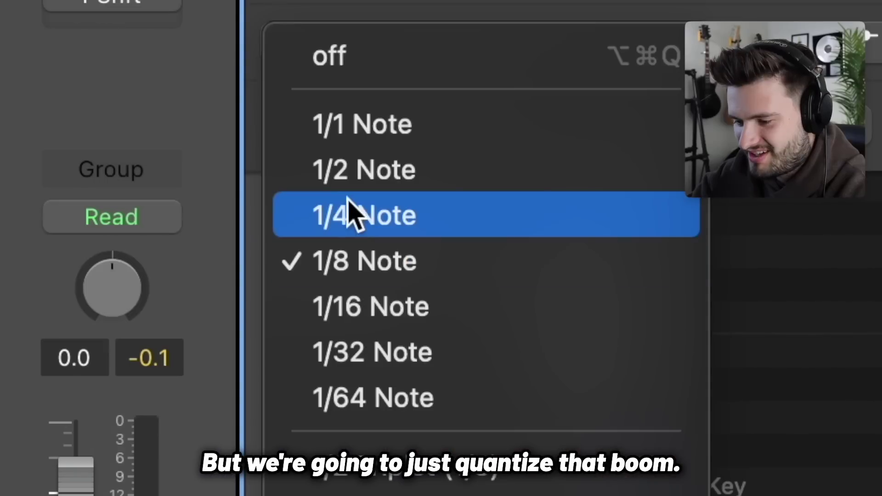
Step: Quantize the kick notes to 1/4 Note and lengthen two notes in the middle of the pattern
{"action": "left_click", "coordinate": [347, 213]}
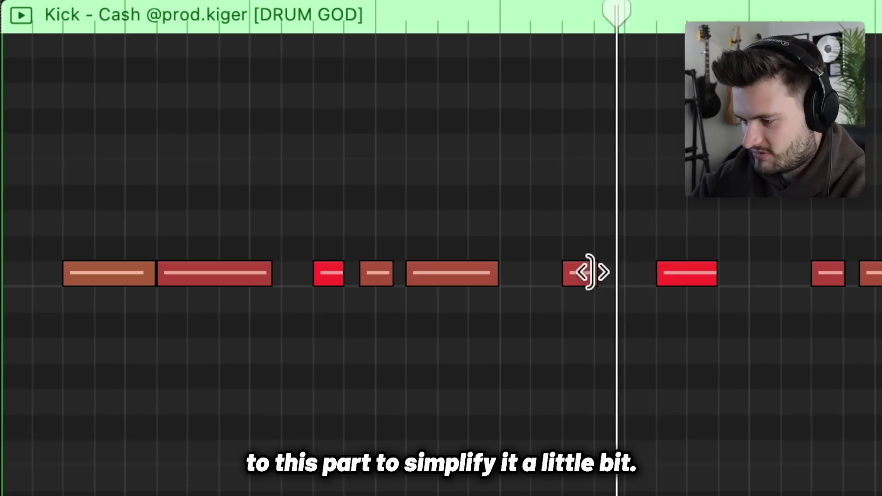
{"action": "left_click_drag", "start_coordinate": [591, 271], "coordinate": [646, 274]}
{"action": "left_click_drag", "start_coordinate": [709, 269], "coordinate": [723, 269]}
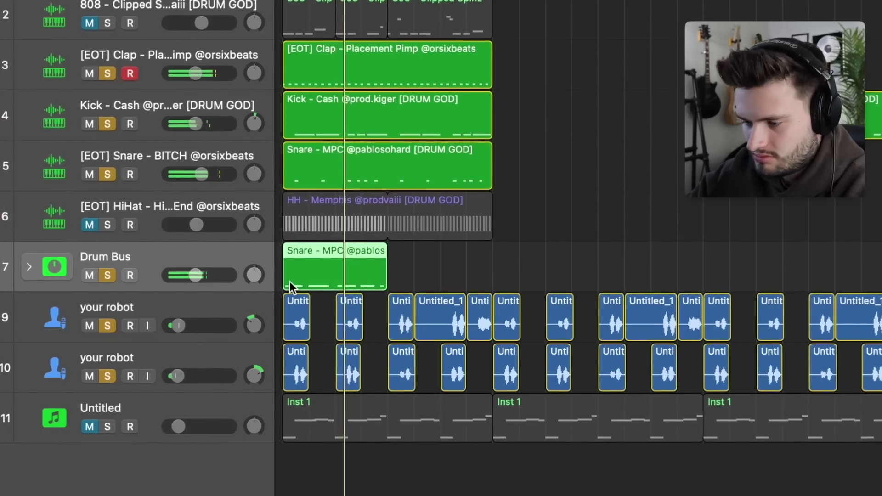
{"action": "scroll", "coordinate": [291, 284], "scroll_direction": "up", "scroll_amount": 5}
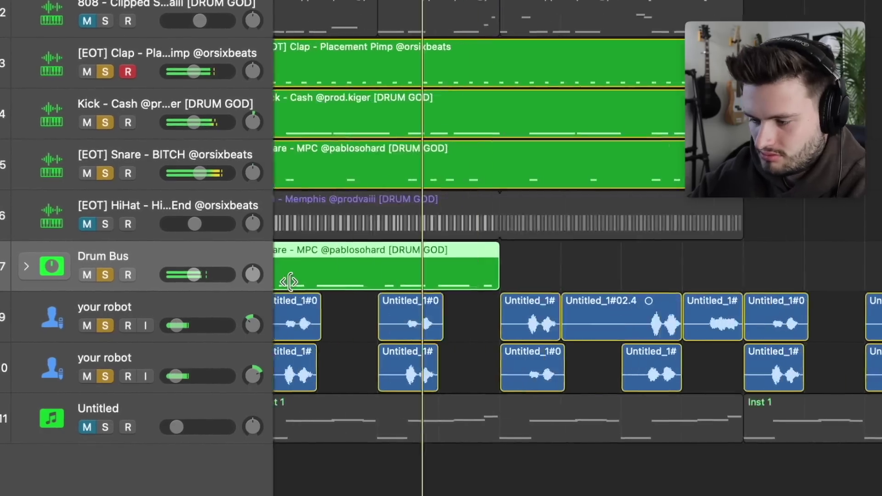
{"action": "scroll", "coordinate": [290, 284], "scroll_direction": "left", "scroll_amount": 2}
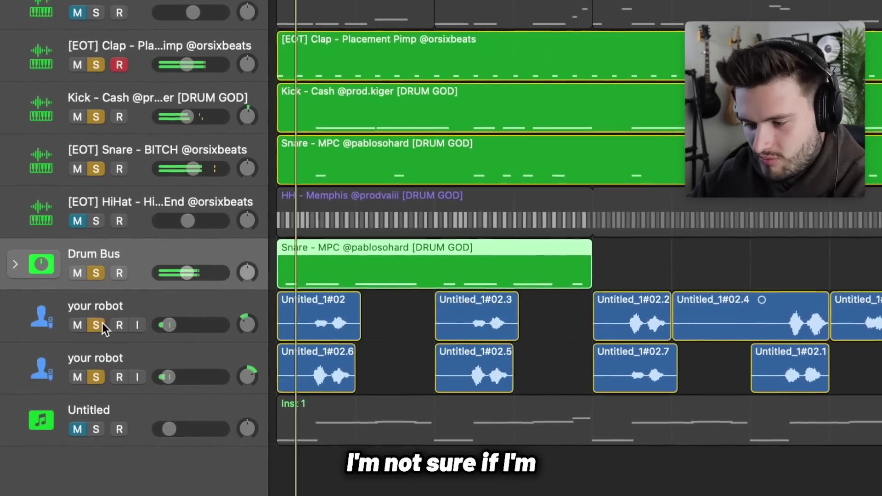
Step: Turn off solo on the two "your robot" chant tracks and delete both tracks together with their regions
{"action": "left_click_drag", "start_coordinate": [98, 325], "coordinate": [99, 376]}
{"action": "left_click", "coordinate": [159, 347], "text": "shift"}
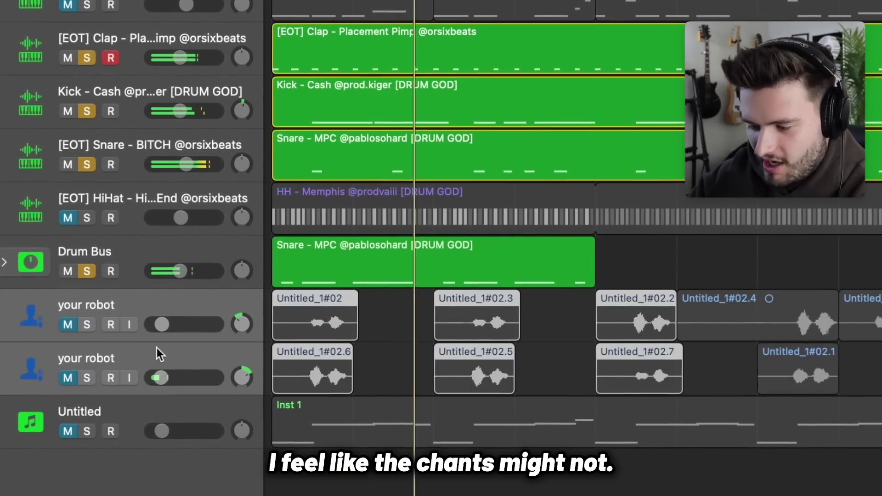
{"action": "key", "text": "Delete"}
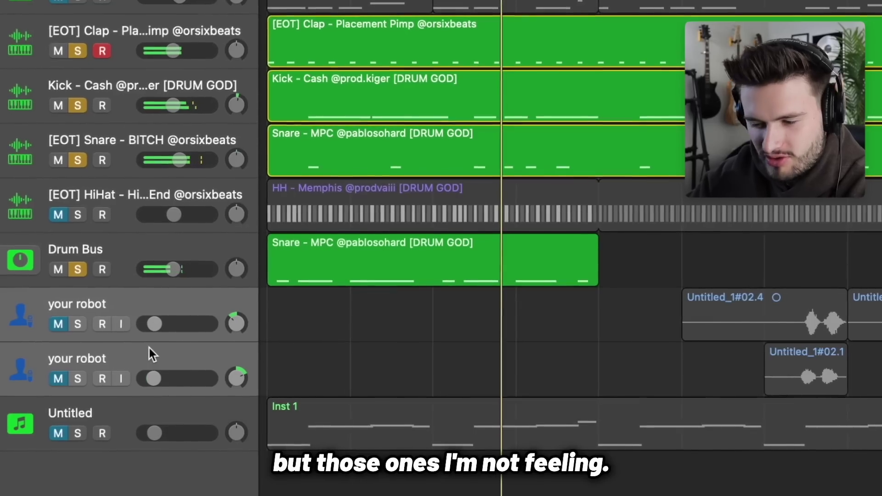
{"action": "key", "text": "super+BackSpace"}
{"action": "left_click", "coordinate": [250, 97]}
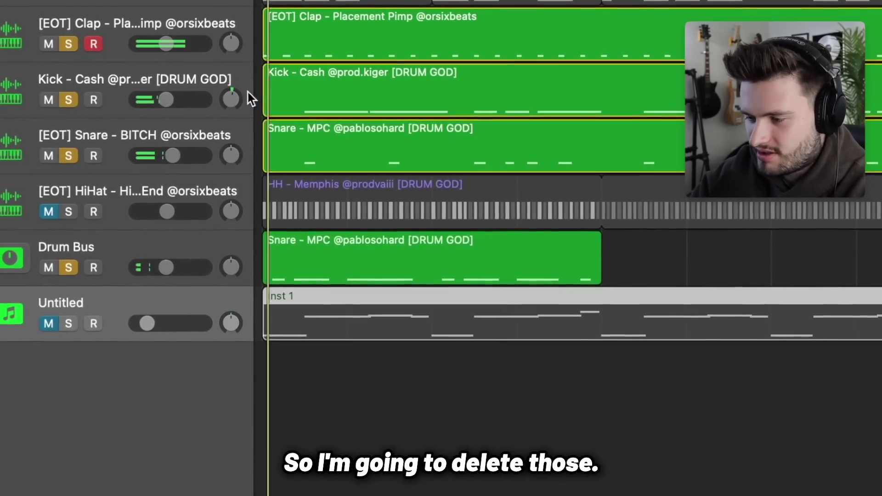
Step: Split the New Recording 92 chant at the playhead and layer its sections on separate audio tracks
{"action": "left_click", "coordinate": [361, 78]}
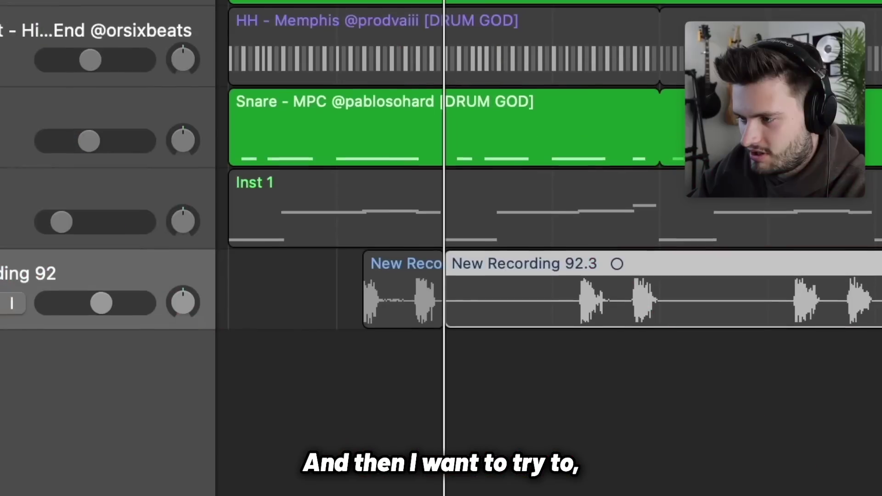
{"action": "key", "text": "super+t"}
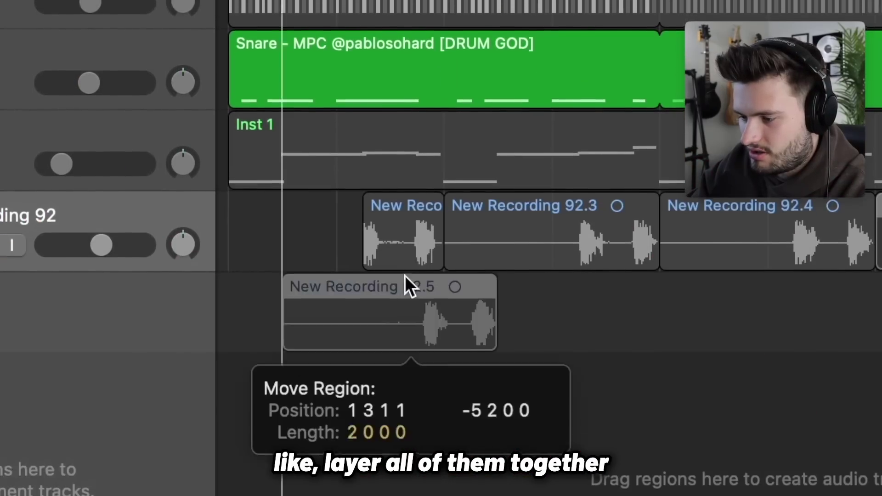
{"action": "left_click_drag", "start_coordinate": [881, 225], "coordinate": [299, 295]}
{"action": "left_click_drag", "start_coordinate": [573, 278], "coordinate": [358, 440]}
{"action": "left_click_drag", "start_coordinate": [689, 262], "coordinate": [250, 493]}
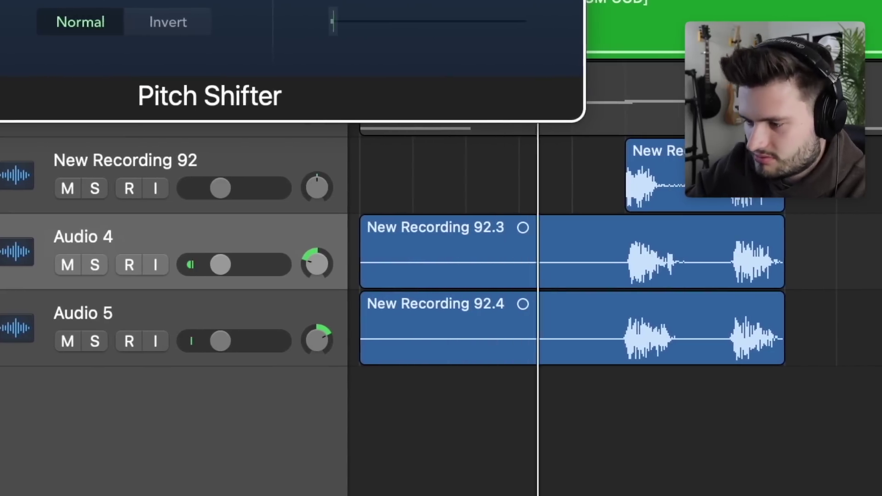
Step: Close the Pitch Shifter window and select the layered chant regions on New Recording 92, Audio 4 and Audio 5
{"action": "key", "text": "super+w"}
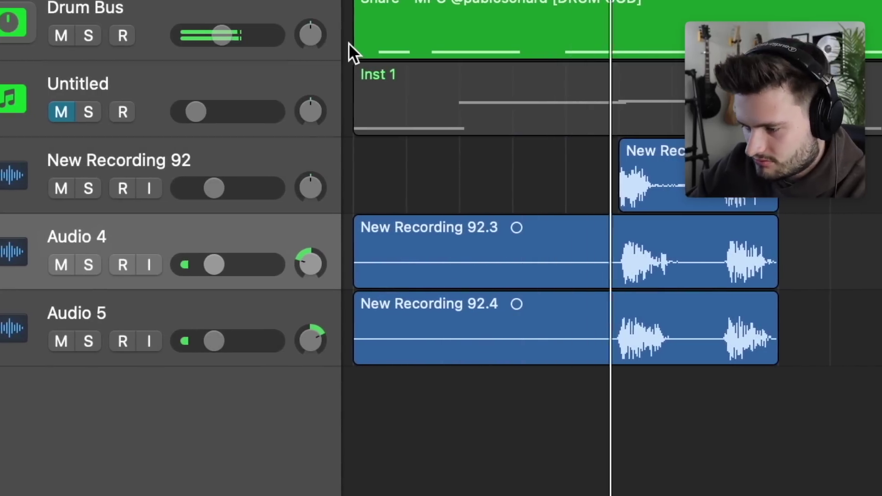
{"action": "key", "text": "super+Left"}
{"action": "key", "text": "super+Left"}
{"action": "left_click_drag", "start_coordinate": [616, 477], "coordinate": [365, 179]}
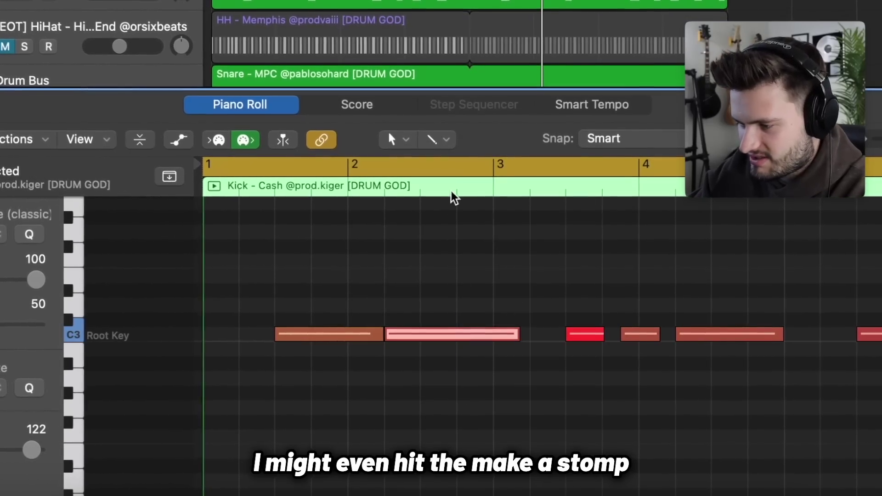
Step: Split the long kick note between bars 2 and 3 into two notes and play the pattern
{"action": "left_click", "coordinate": [455, 189]}
{"action": "key", "text": "super+t"}
{"action": "key", "text": "space"}
{"action": "left_click", "coordinate": [408, 263]}
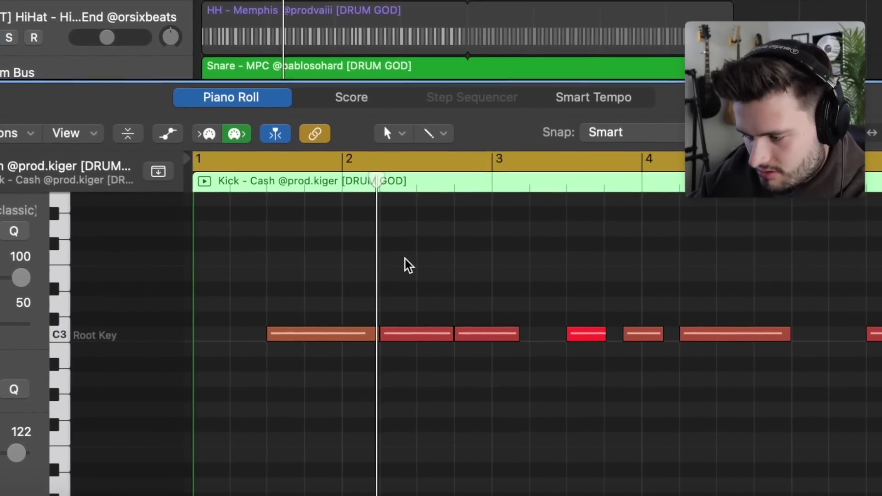
{"action": "scroll", "coordinate": [471, 271], "scroll_direction": "right", "scroll_amount": 3}
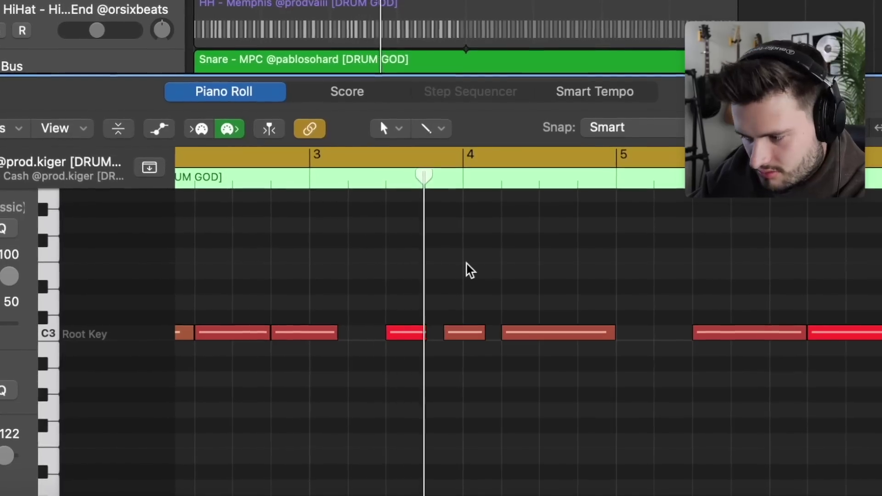
{"action": "left_click", "coordinate": [593, 333]}
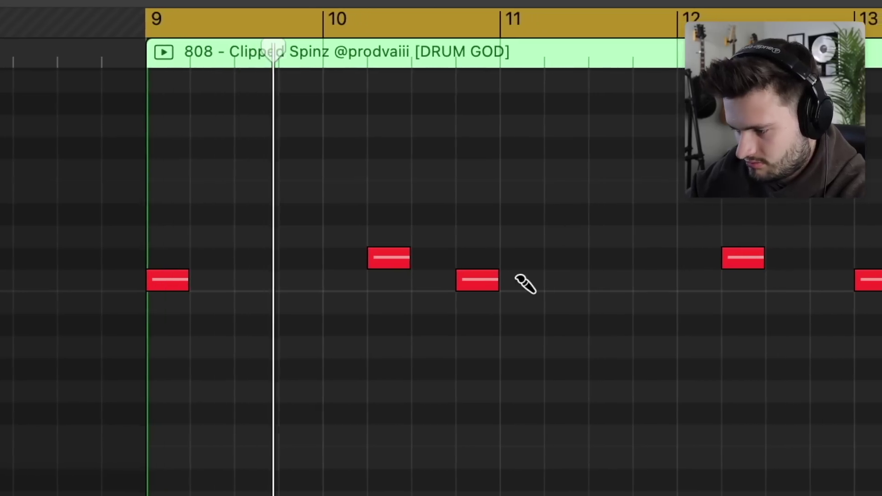
Step: Add two lower-pitch 808 notes to the Clipped Spinz region, one at bar 11 and one just before bar 13
{"action": "left_click", "coordinate": [519, 278]}
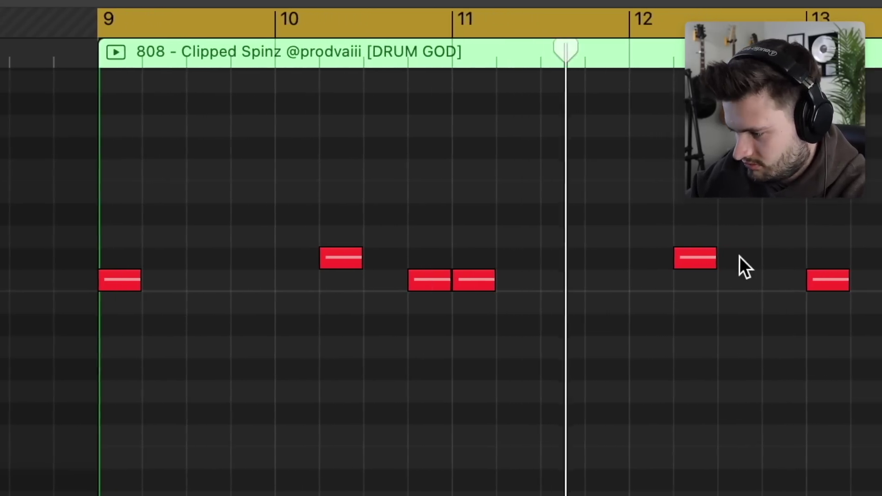
{"action": "left_click", "coordinate": [782, 281]}
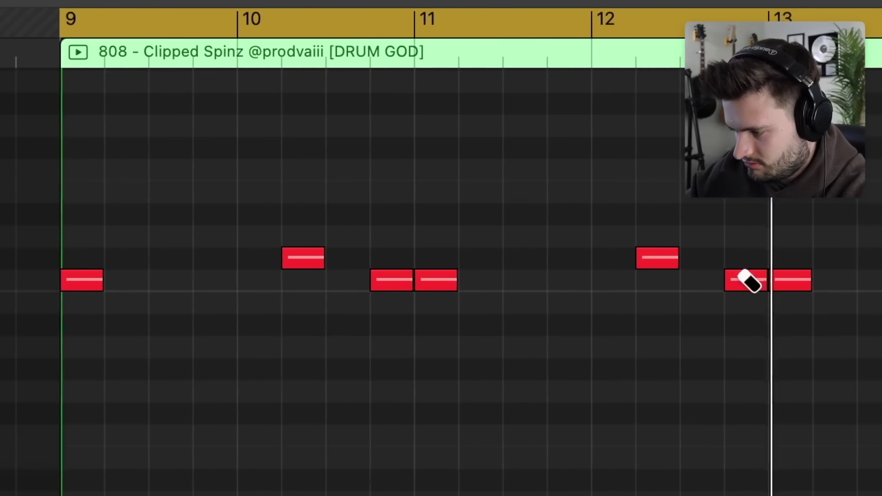
{"action": "left_click", "coordinate": [761, 235]}
{"action": "left_click", "coordinate": [726, 236]}
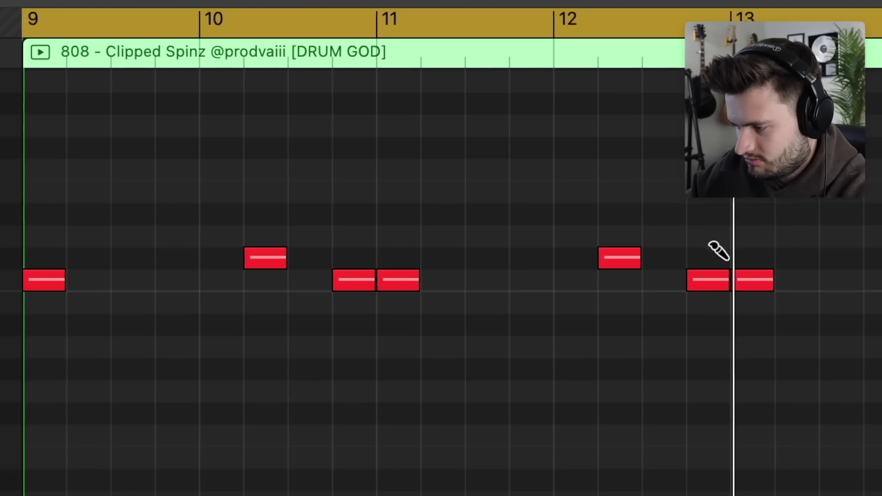
{"action": "left_click", "coordinate": [731, 215]}
{"action": "left_click", "coordinate": [719, 280]}
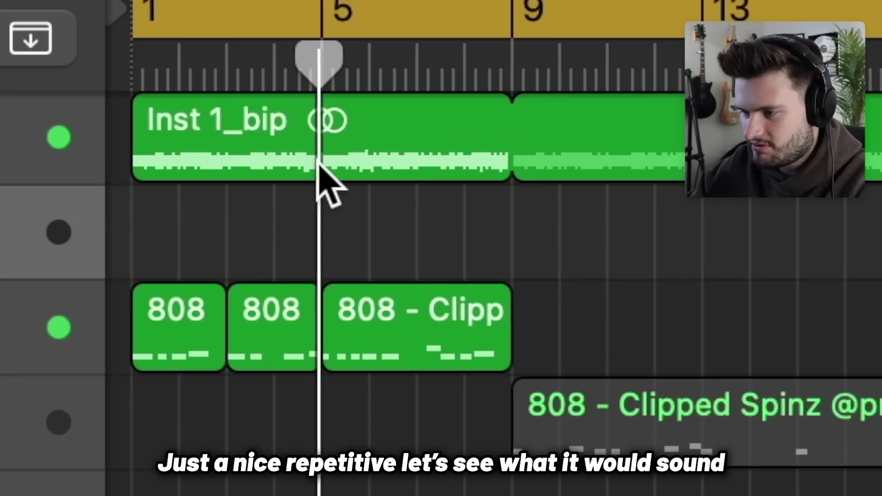
Step: Transpose the copied Inst 1_bip melody region up 12 semitones and adjust the Channel EQ curve on Audio 2
{"action": "key", "text": "Return"}
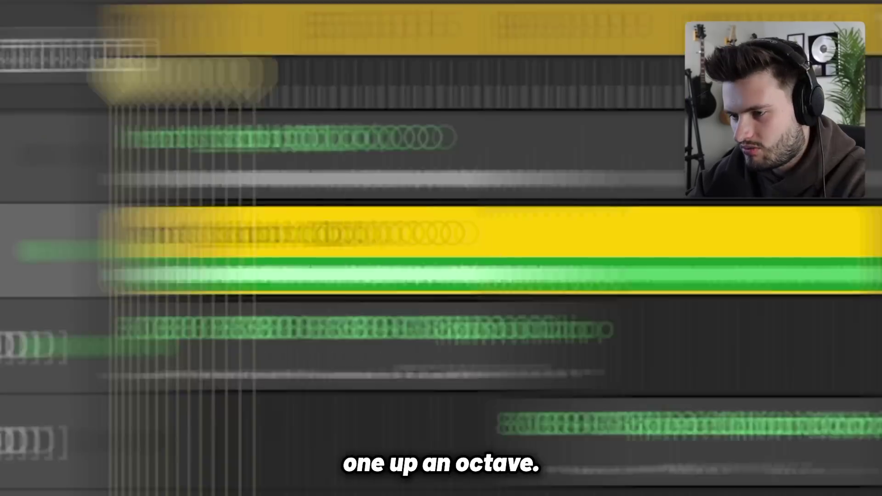
{"action": "type", "text": "1"}
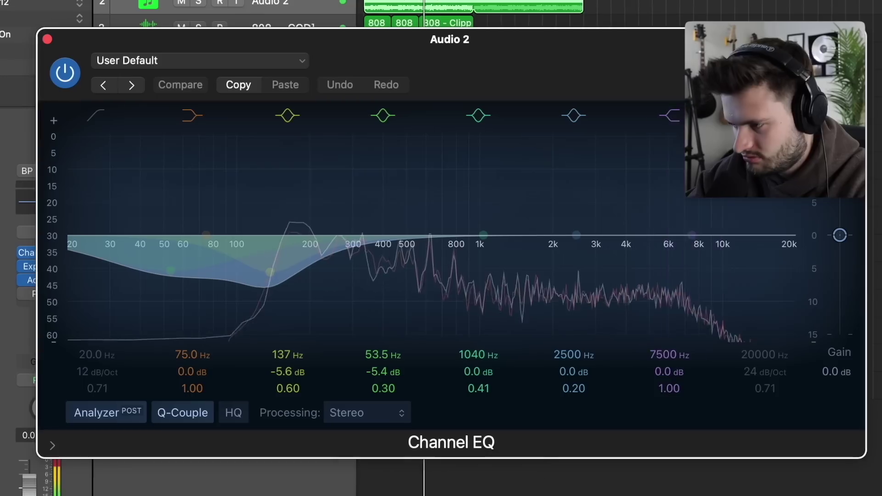
{"action": "left_click_drag", "start_coordinate": [753, 262], "coordinate": [558, 183]}
{"action": "left_click_drag", "start_coordinate": [571, 256], "coordinate": [559, 261]}
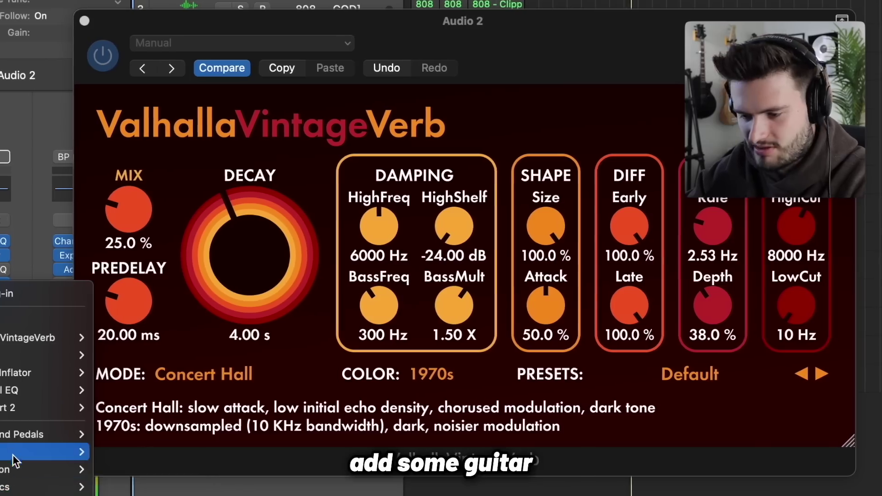
Step: Insert Amp Designer on the Audio 2 track and adjust the amp's gain
{"action": "mouse_move", "coordinate": [18, 454]}
{"action": "left_click", "coordinate": [145, 435]}
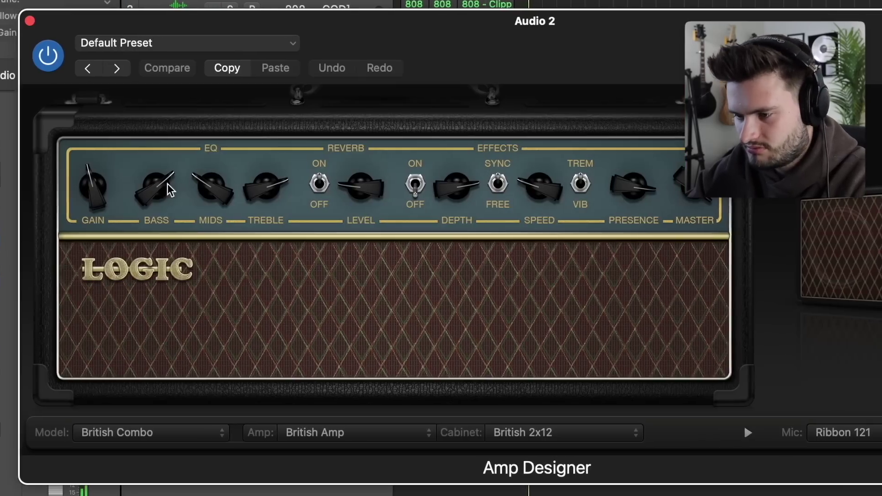
{"action": "mouse_move", "coordinate": [92, 187]}
{"action": "left_mouse_down"}
{"action": "mouse_move", "coordinate": [84, 149]}
{"action": "mouse_move", "coordinate": [94, 180]}
{"action": "left_mouse_up"}
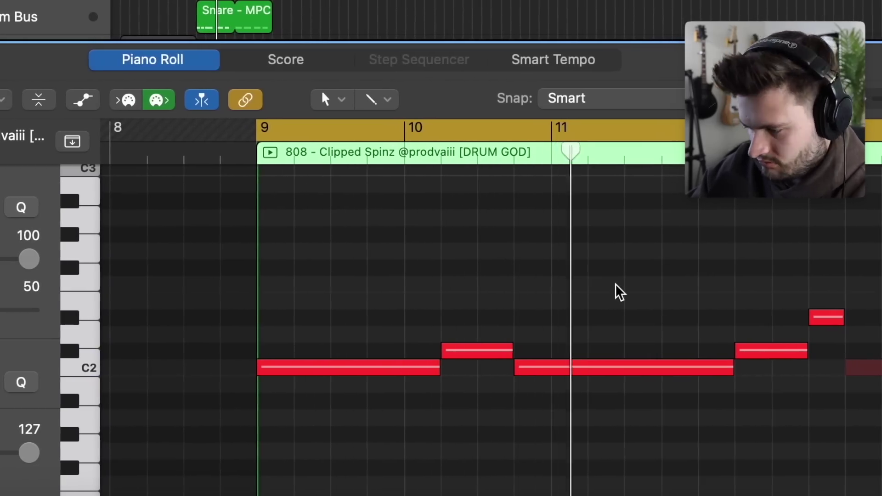
Step: Paste the copied arrangement regions twice, starting at bar 17
{"action": "key", "text": "super+Left"}
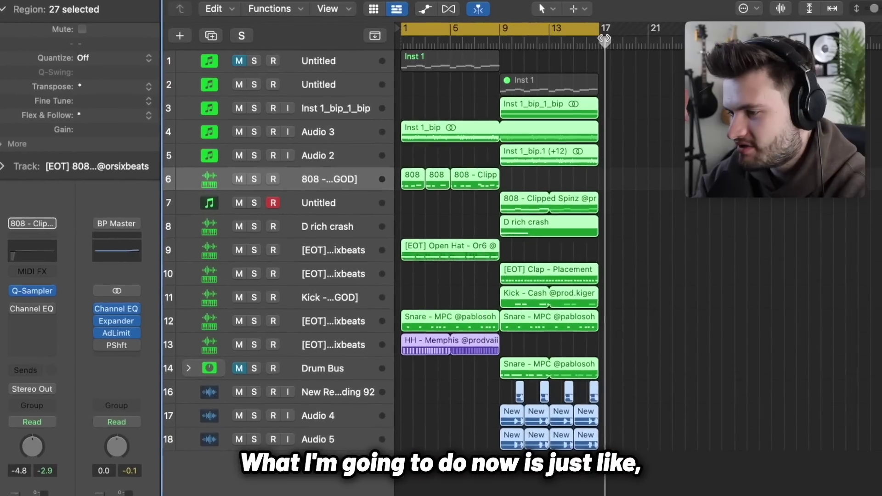
{"action": "key", "text": "super+v"}
{"action": "key", "text": "super+v"}
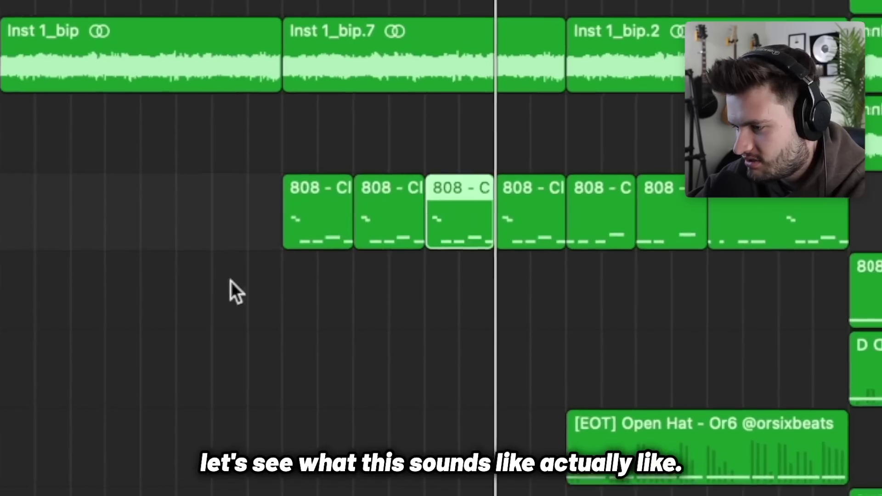
Step: Select the four short 808 regions at the start of their section, and extend the selection to the other arrangement regions
{"action": "left_click_drag", "start_coordinate": [233, 279], "coordinate": [547, 226]}
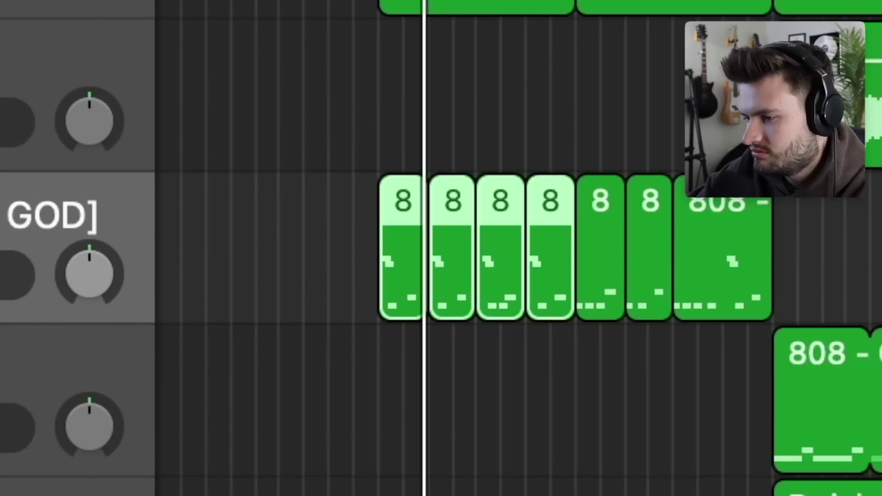
{"action": "left_click_drag", "start_coordinate": [873, 488], "coordinate": [159, 7]}
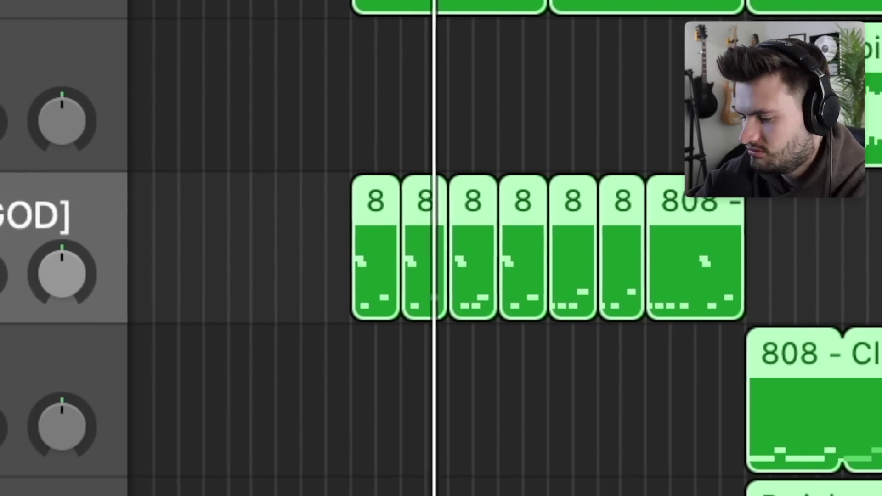
{"action": "left_click", "coordinate": [46, 6]}
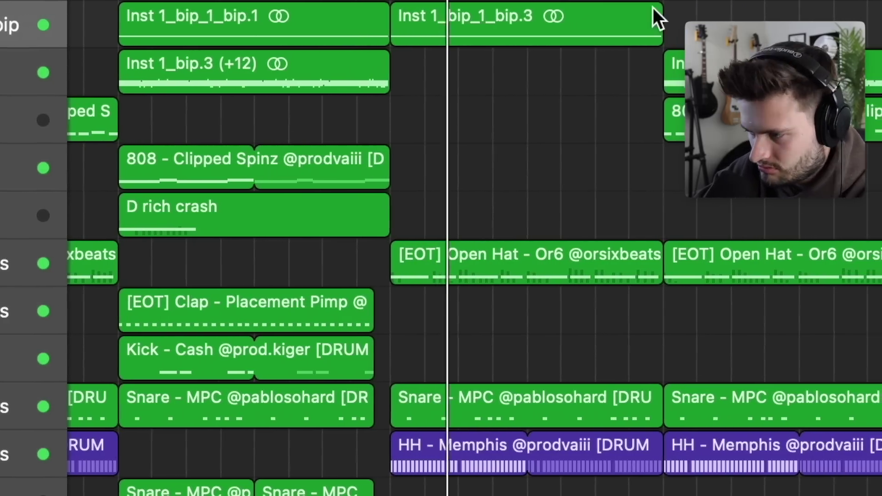
Step: Extend the Inst 1_bip_1_bip.3 region past its current end
{"action": "left_click_drag", "start_coordinate": [658, 17], "coordinate": [716, 18]}
{"action": "left_click", "coordinate": [678, 137]}
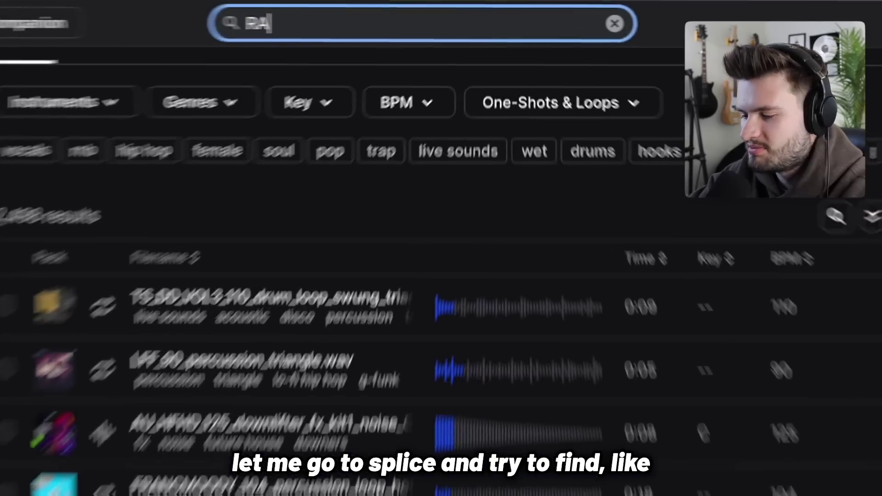
Step: Search Splice for "RASTA VOCAL" and preview the DS_BPT_130 pitched high hook vocal sample
{"action": "type", "text": "STA VOCAL"}
{"action": "key", "text": "Return"}
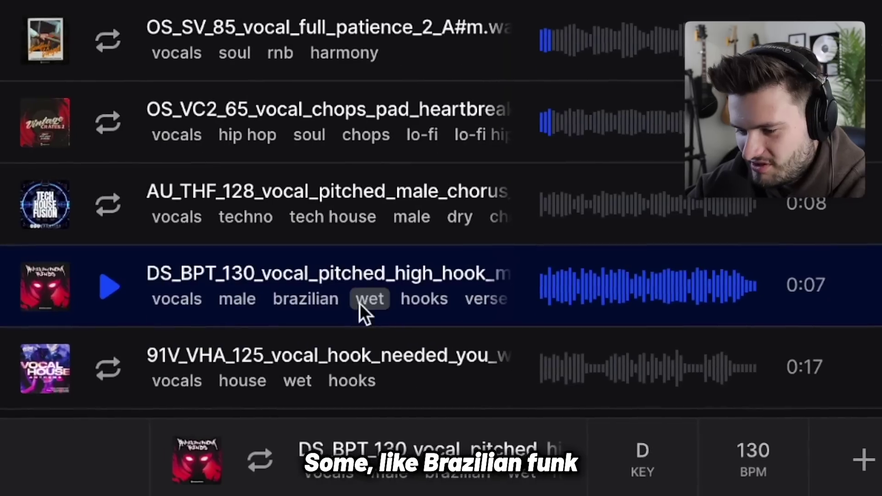
{"action": "left_click", "coordinate": [115, 285]}
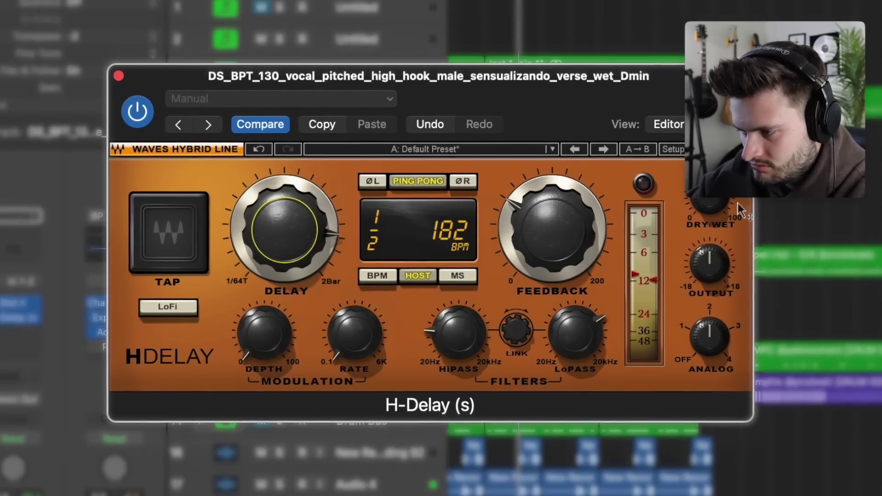
Step: Adjust H-Delay on the DS_BPT_130 vocal track and select the chopped vocal regions
{"action": "left_click_drag", "start_coordinate": [725, 286], "coordinate": [724, 257]}
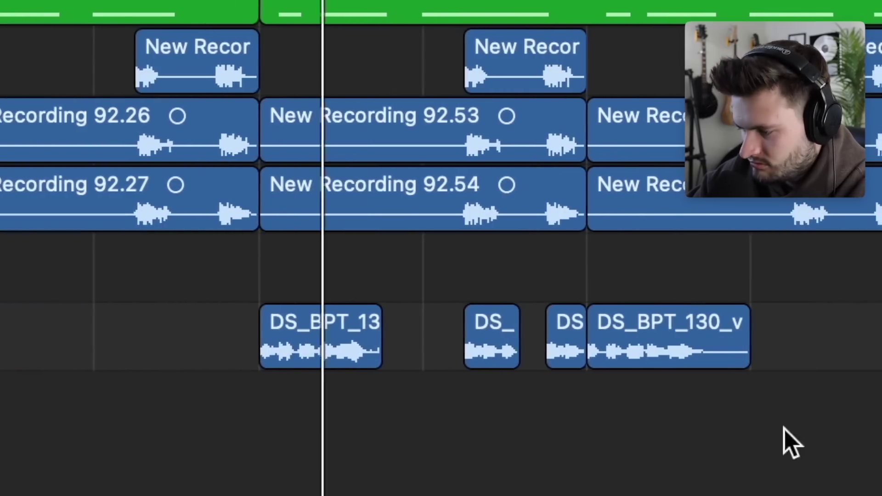
{"action": "left_click_drag", "start_coordinate": [789, 492], "coordinate": [63, 339]}
{"action": "scroll", "coordinate": [709, 223], "scroll_direction": "down", "scroll_amount": 5}
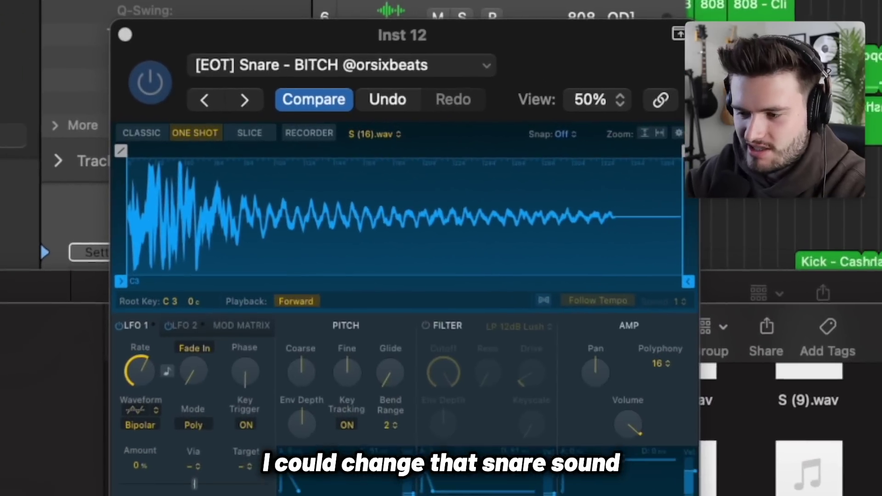
Step: Replace the snare sample in Quick Sampler, trying SN - Yeezus.wav before loading S (19).wav
{"action": "left_click_drag", "start_coordinate": [834, 395], "coordinate": [273, 244]}
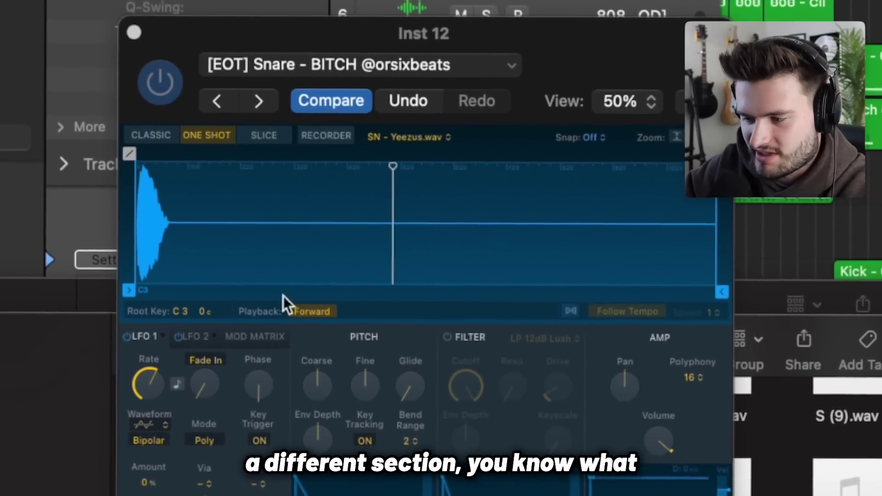
{"action": "left_click_drag", "start_coordinate": [873, 489], "coordinate": [274, 264]}
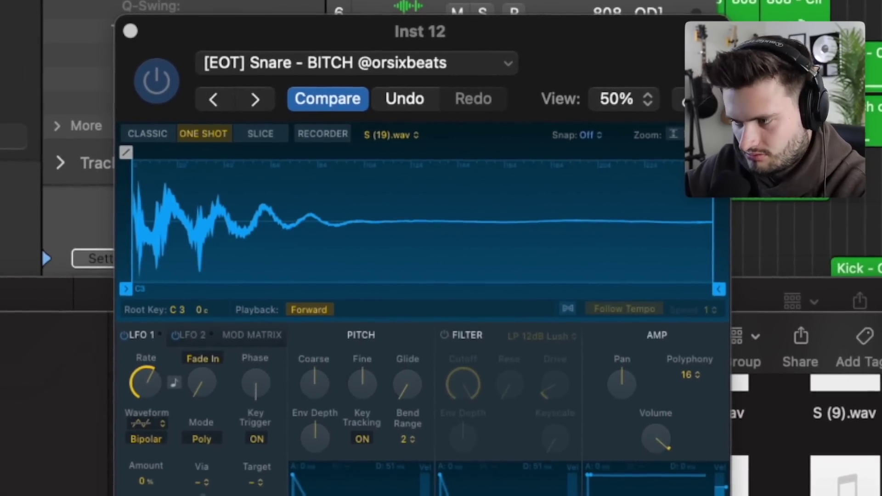
{"action": "key", "text": "super+Tab"}
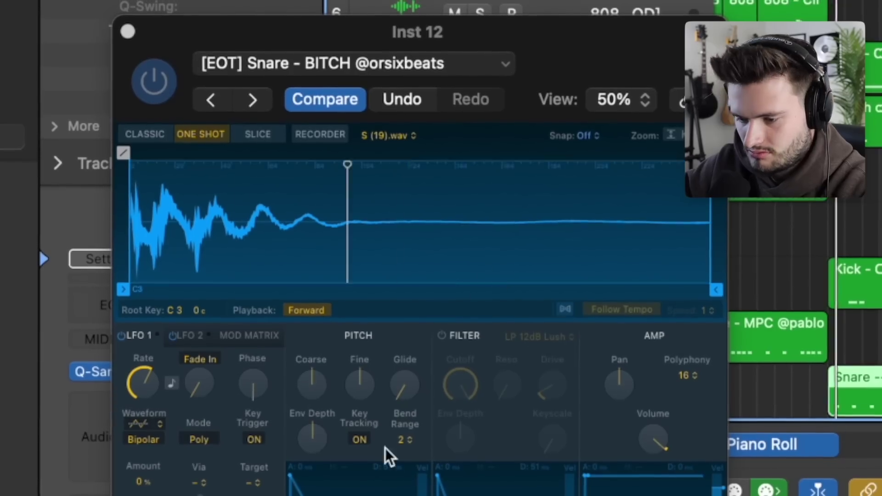
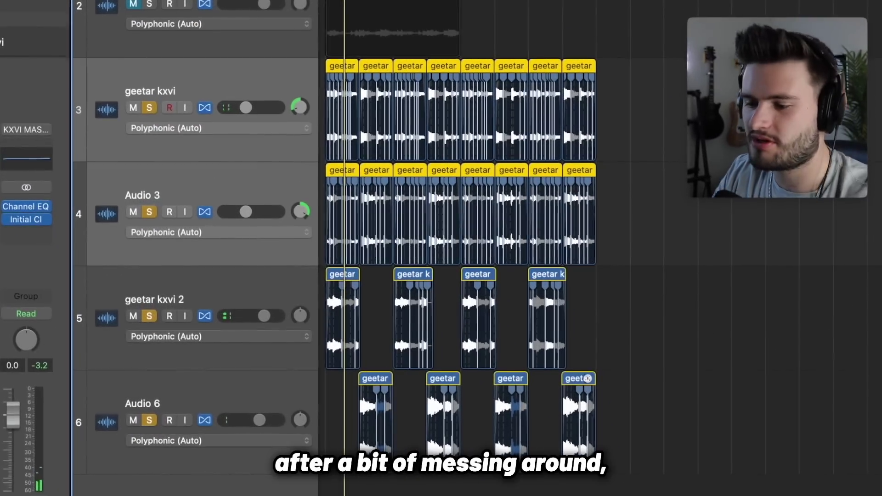
Step: Listen to the original C Minor 8 Bar Loop on its own, without the geetar tracks
{"action": "key", "text": "super+Up"}
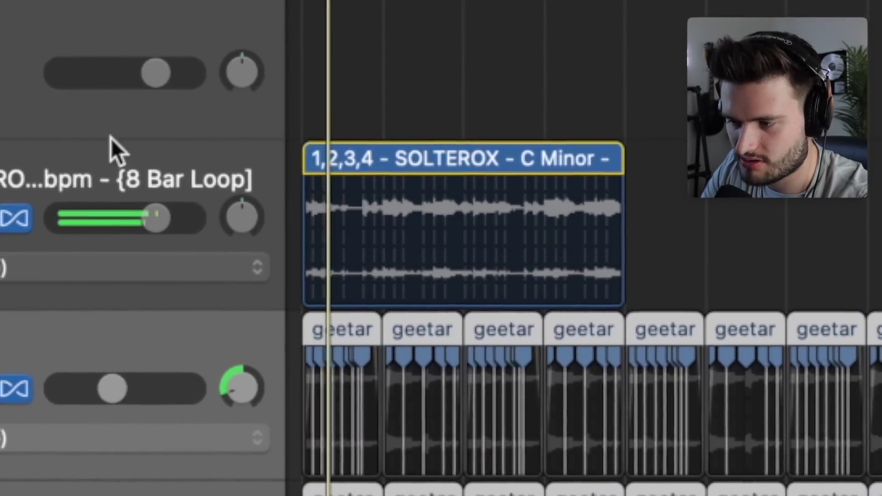
Step: Select the C Minor 8 Bar Loop track, then the bounced geetar and loop regions below it
{"action": "left_click", "coordinate": [92, 173]}
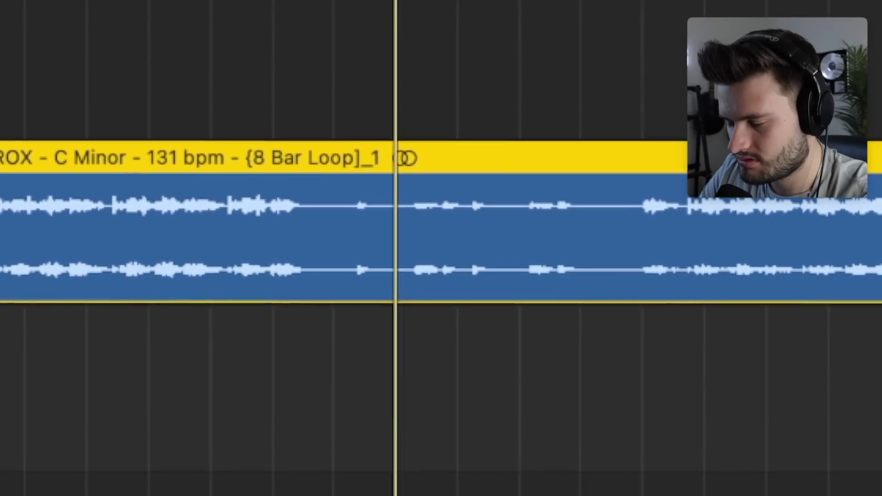
{"action": "left_click_drag", "start_coordinate": [278, 40], "coordinate": [280, 161]}
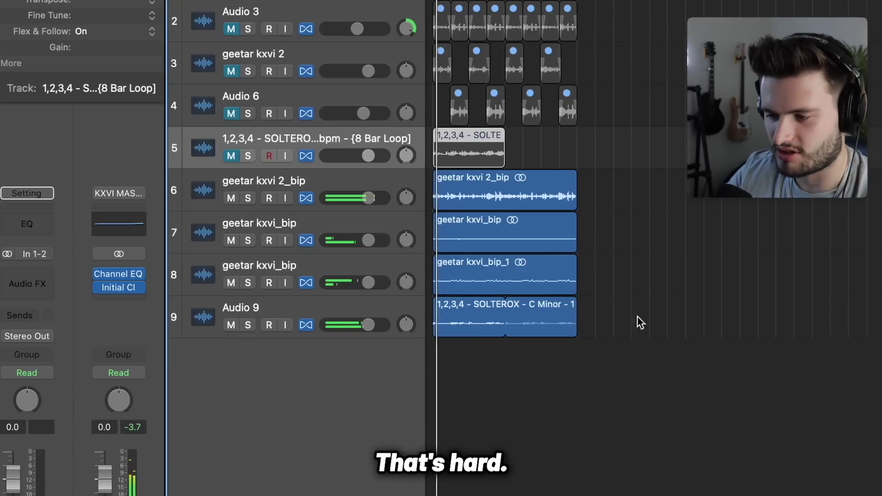
{"action": "left_click_drag", "start_coordinate": [669, 434], "coordinate": [300, 174]}
Step: Add ValhallaVintageVerb to the geetar kxvi 2_bip track, reduce its mix and BassMult, and raise its LowCut
{"action": "left_click", "coordinate": [296, 177]}
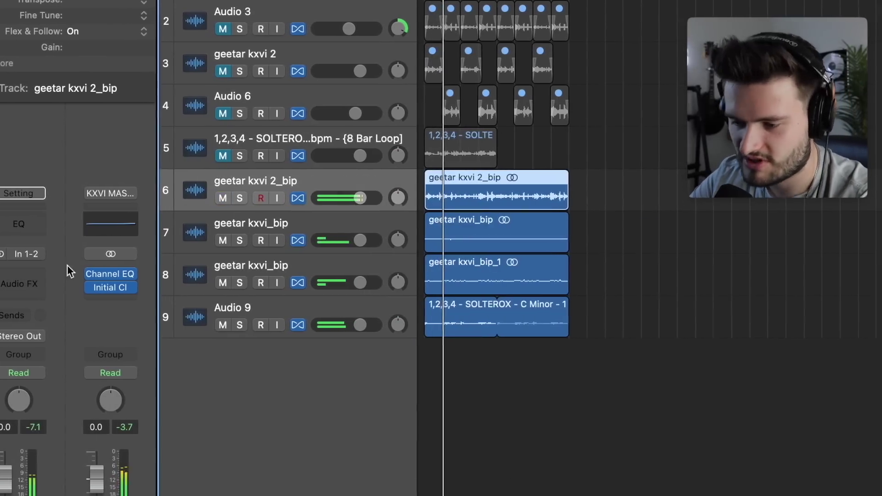
{"action": "left_click", "coordinate": [23, 285]}
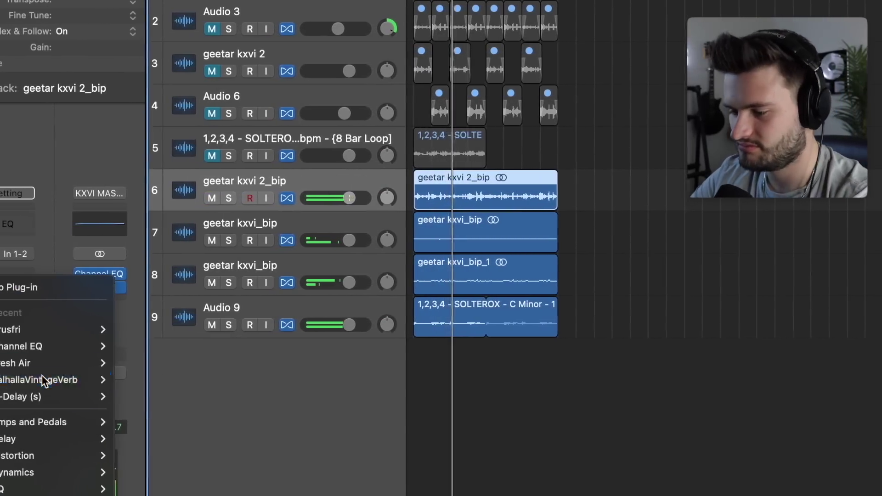
{"action": "left_click", "coordinate": [46, 380]}
{"action": "left_click_drag", "start_coordinate": [142, 212], "coordinate": [168, 379]}
{"action": "left_click_drag", "start_coordinate": [432, 315], "coordinate": [433, 358]}
{"action": "left_click_drag", "start_coordinate": [756, 318], "coordinate": [728, 258]}
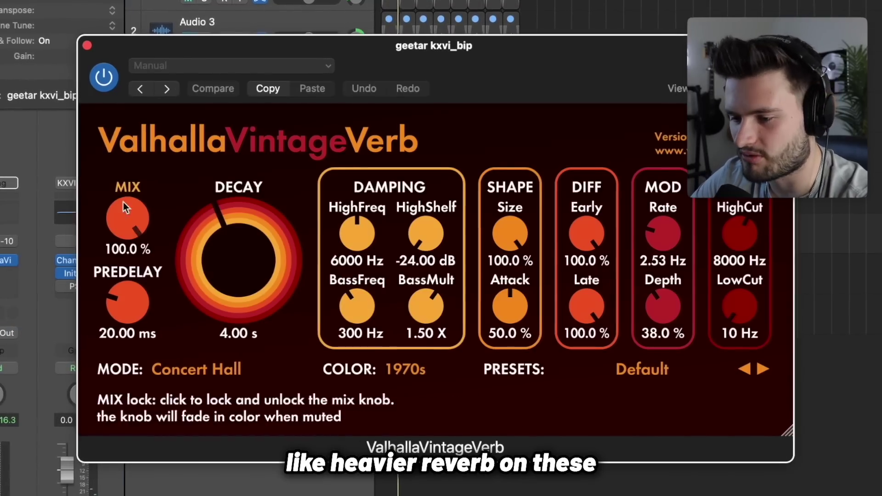
Step: On geetar kxvi_bip, set ValhallaVintageVerb's mix to 42.9%, reduce its BassMult and raise its LowCut
{"action": "left_click_drag", "start_coordinate": [123, 202], "coordinate": [131, 340]}
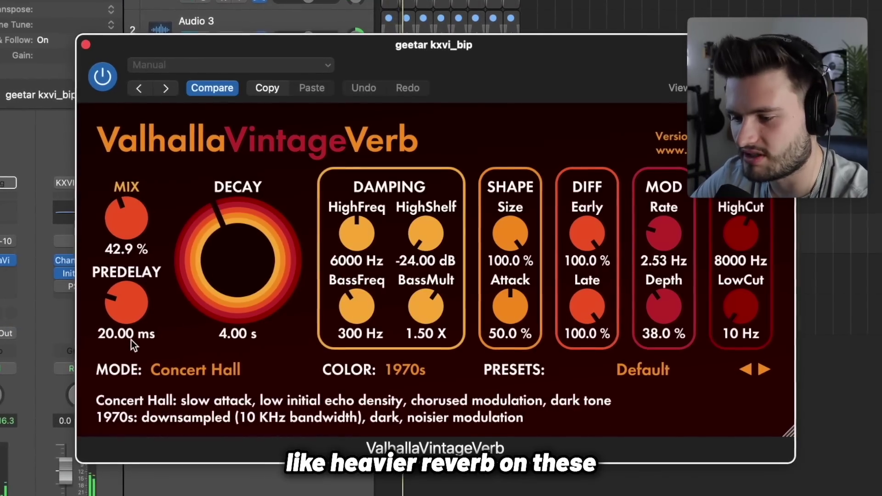
{"action": "left_click_drag", "start_coordinate": [425, 307], "coordinate": [428, 349]}
{"action": "left_click_drag", "start_coordinate": [744, 307], "coordinate": [744, 248]}
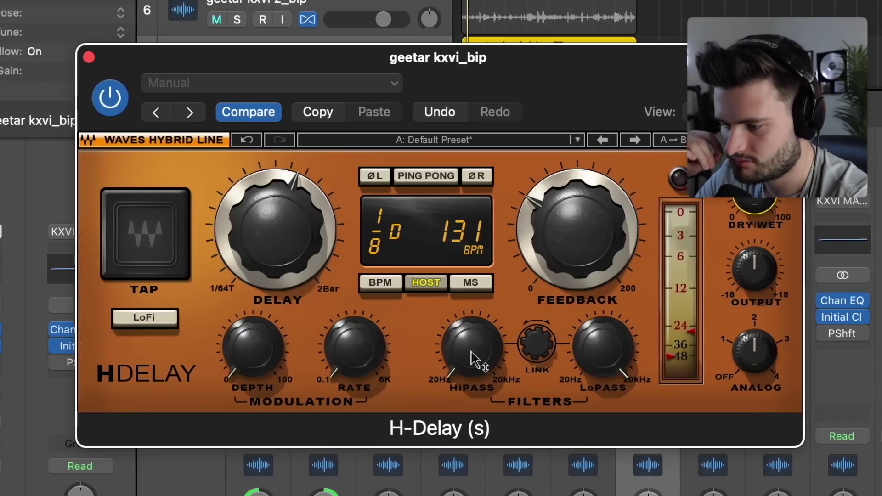
Step: Shape H-Delay on geetar kxvi_bip with a reduced low-pass, a modulation depth of 8 and Ping Pong
{"action": "left_click_drag", "start_coordinate": [600, 348], "coordinate": [595, 490]}
{"action": "left_click_drag", "start_coordinate": [240, 372], "coordinate": [239, 368]}
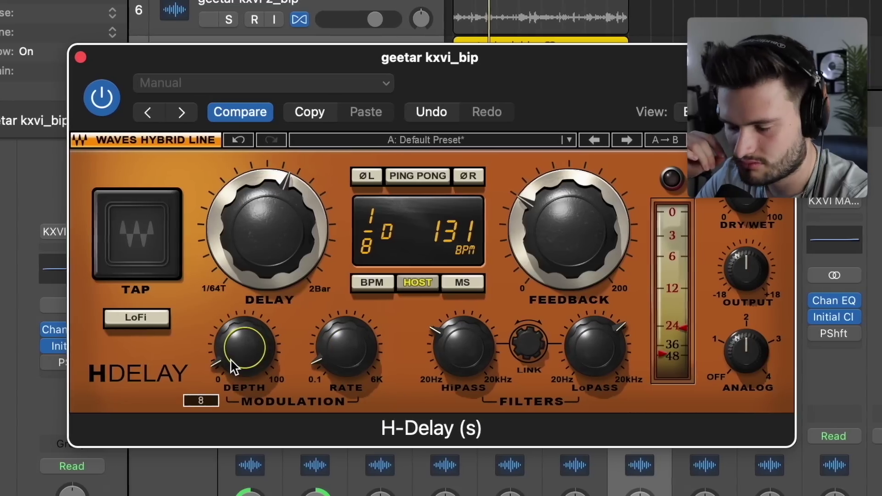
{"action": "left_click", "coordinate": [406, 179]}
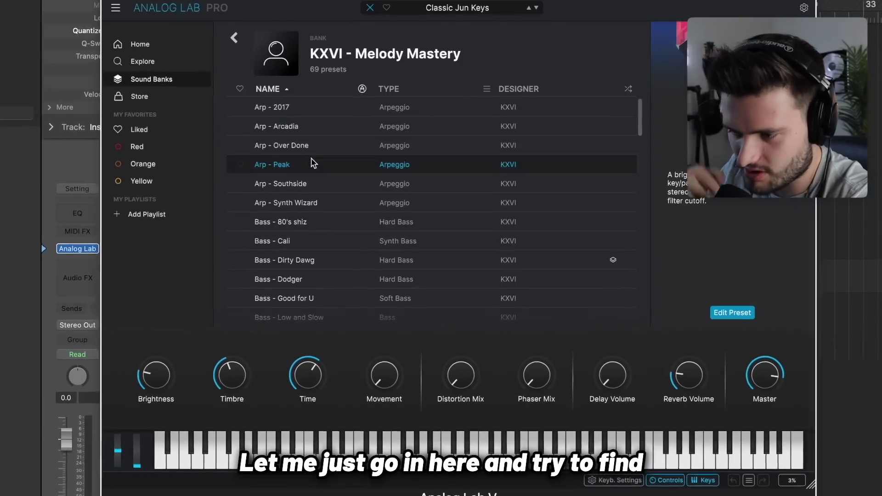
Step: Browse the KXVI - Melody Mastery bank for layering synths, auditioning the Bass - Cali preset
{"action": "scroll", "coordinate": [343, 193], "scroll_direction": "down", "scroll_amount": 1}
{"action": "left_click", "coordinate": [344, 215]}
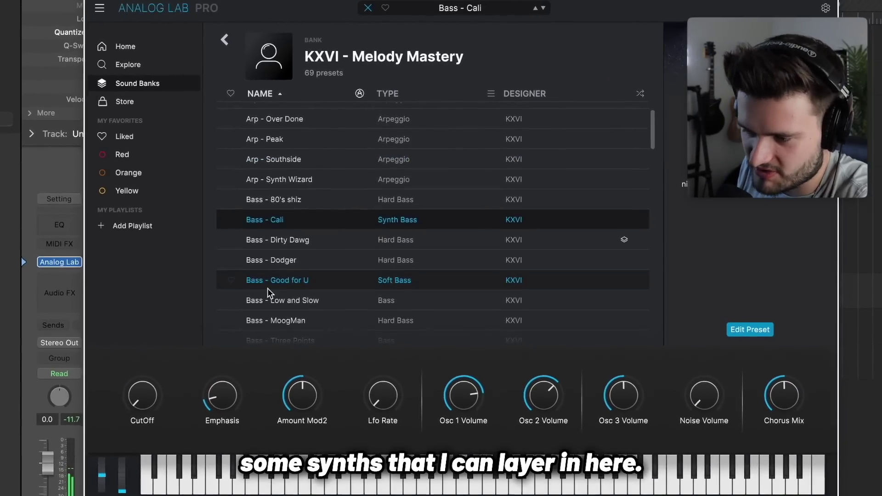
{"action": "scroll", "coordinate": [272, 278], "scroll_direction": "down", "scroll_amount": 3}
{"action": "scroll", "coordinate": [266, 294], "scroll_direction": "down", "scroll_amount": 10}
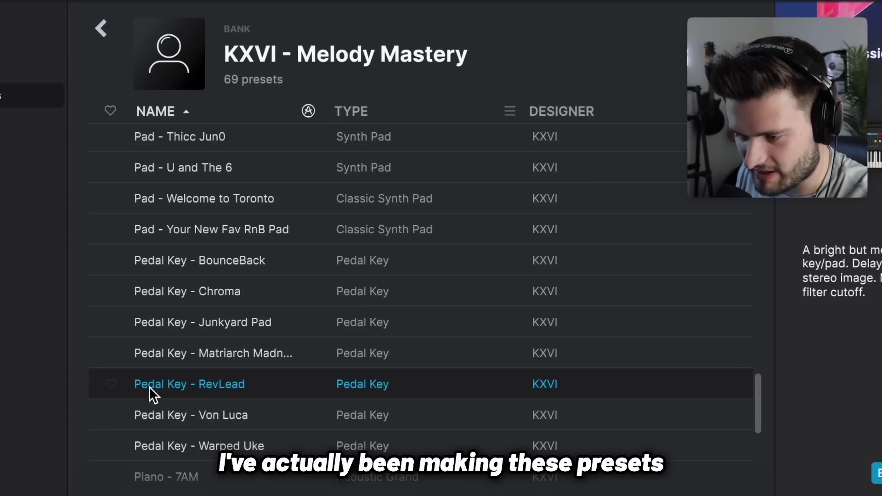
Step: Audition the Warped Uke, Von Luca and RevLead pedal keys, then load the Matriarch Madn... Pedal Key preset
{"action": "left_click", "coordinate": [178, 415]}
{"action": "left_click", "coordinate": [174, 441]}
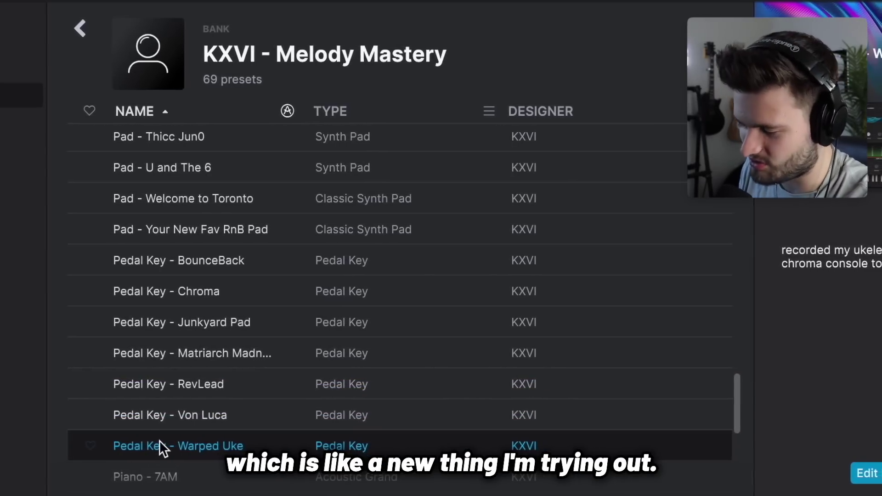
{"action": "left_click", "coordinate": [170, 416]}
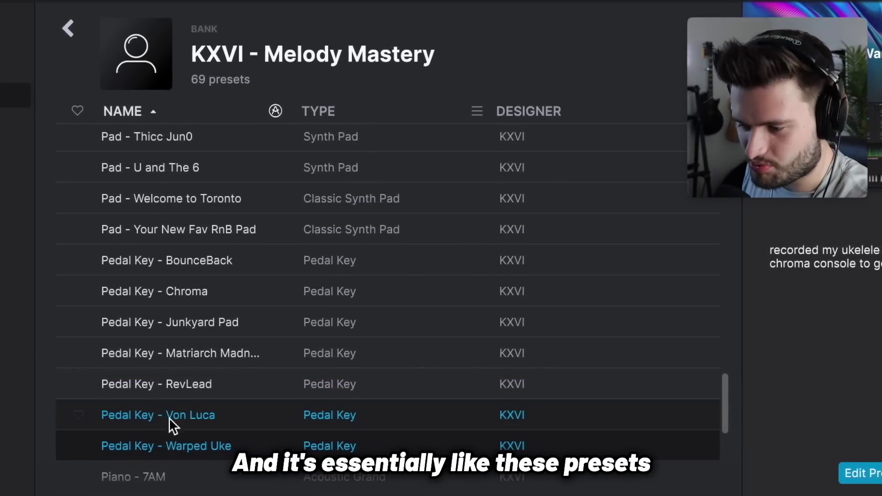
{"action": "left_click", "coordinate": [164, 383]}
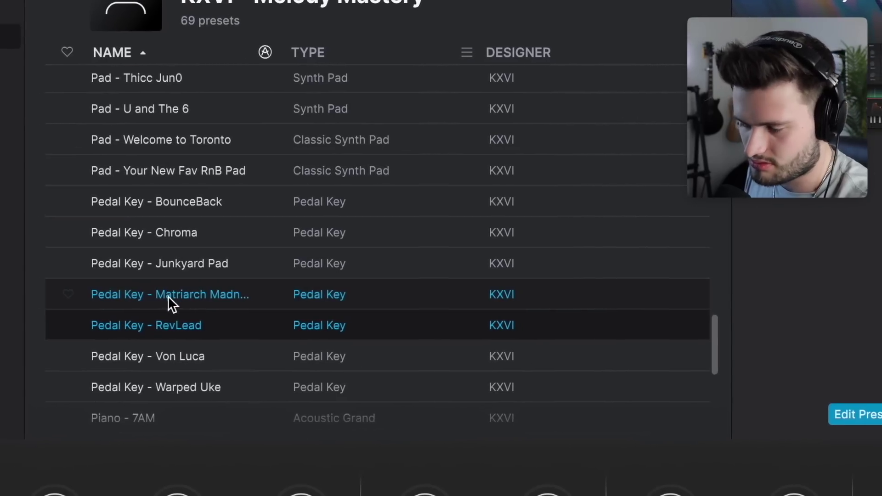
{"action": "left_click", "coordinate": [167, 296]}
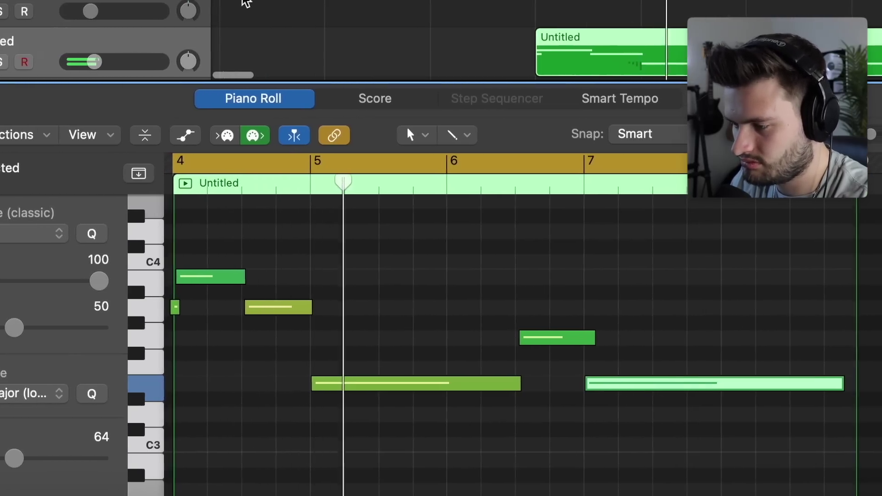
Step: Extend the start of the Untitled MIDI region to an earlier bar and nudge the short note before bar 7 slightly earlier
{"action": "scroll", "coordinate": [495, 41], "scroll_direction": "down", "scroll_amount": 5}
{"action": "left_click_drag", "start_coordinate": [537, 1], "coordinate": [169, 1]}
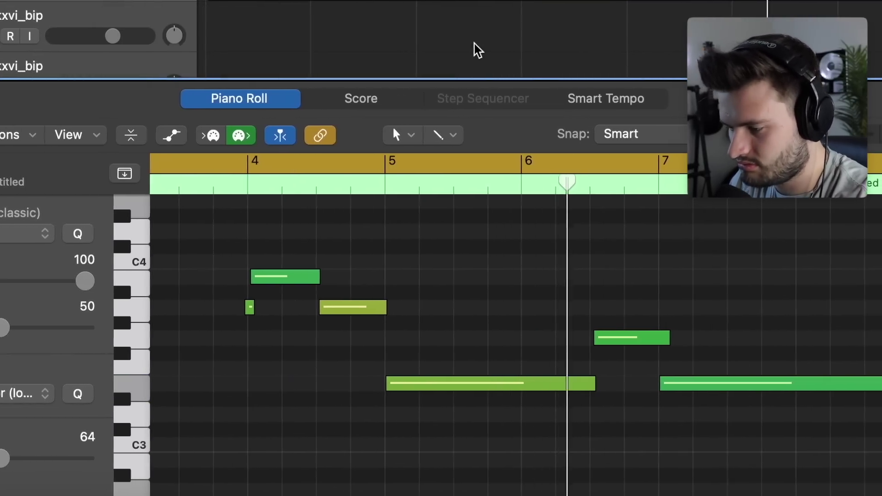
{"action": "left_click_drag", "start_coordinate": [596, 339], "coordinate": [580, 345]}
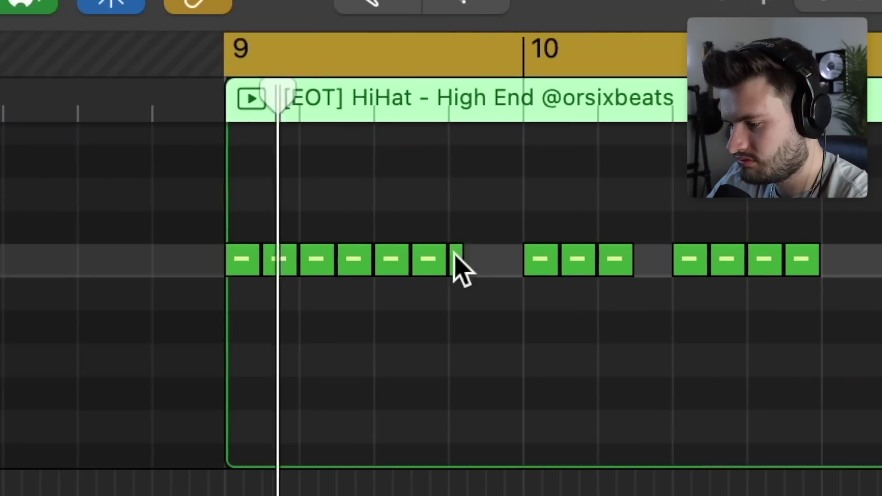
Step: Paint a rapid hi-hat roll leading into bar 10 and shift the four clap notes later
{"action": "left_click_drag", "start_coordinate": [455, 254], "coordinate": [487, 258]}
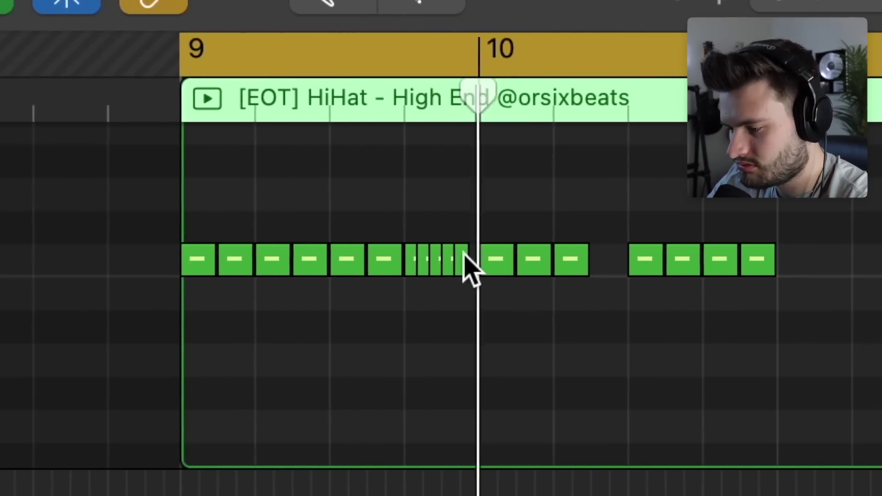
{"action": "key", "text": "space"}
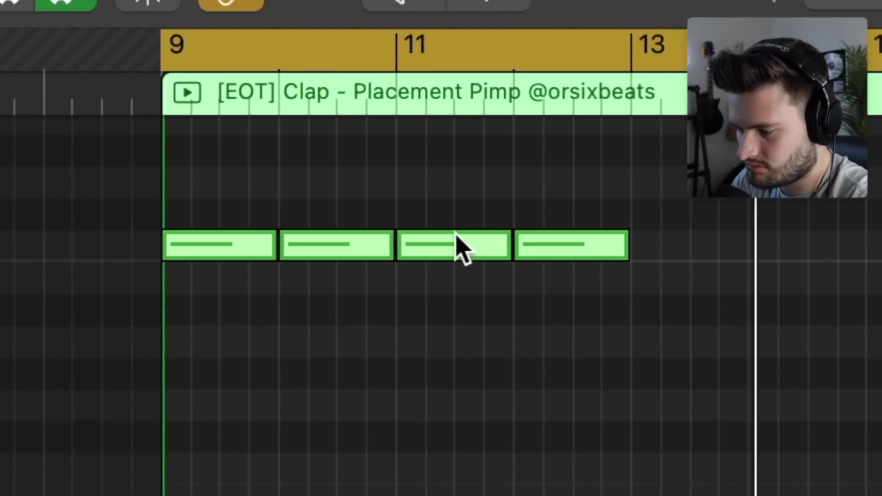
{"action": "left_click_drag", "start_coordinate": [497, 246], "coordinate": [547, 253]}
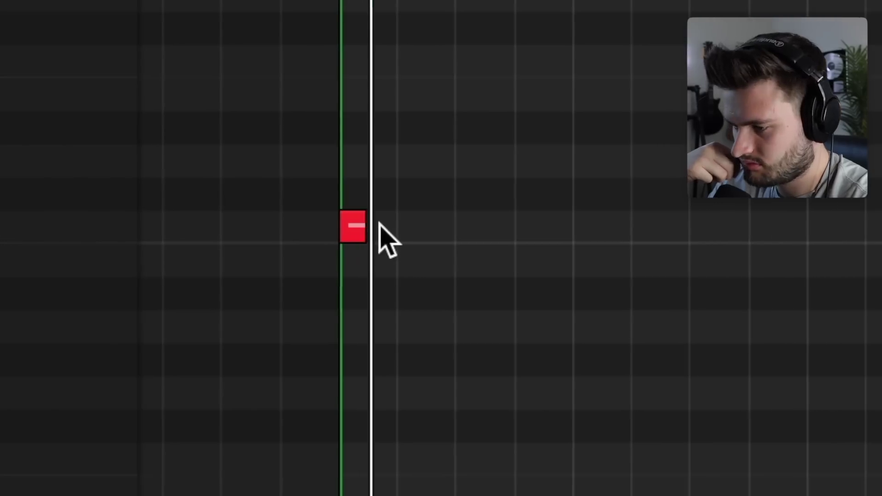
Step: Add notes to the melodic kick pattern and raise the selected C3 notes to E3
{"action": "left_click", "coordinate": [589, 227]}
{"action": "left_click", "coordinate": [468, 226]}
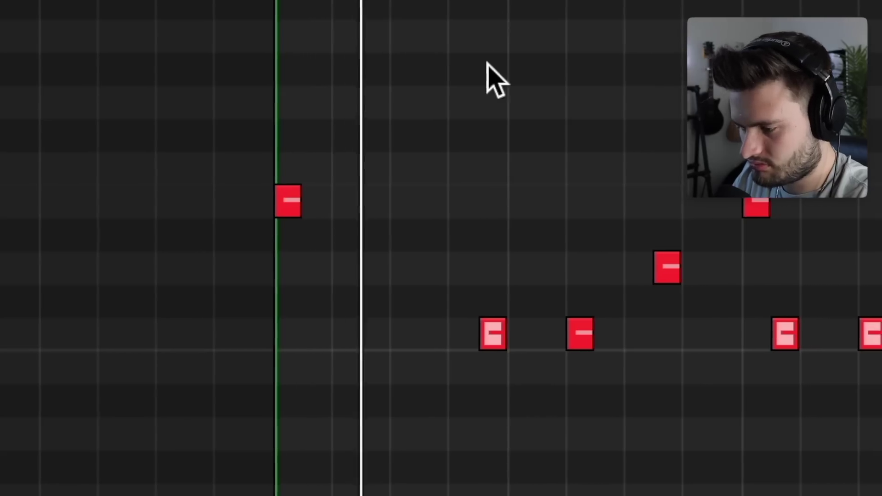
{"action": "key", "text": "Up"}
{"action": "key", "text": "Up"}
Step: Move the last E3 note of the melodic kick phrase slightly earlier
{"action": "mouse_move", "coordinate": [747, 266]}
{"action": "left_mouse_down"}
{"action": "mouse_move", "coordinate": [837, 193]}
{"action": "mouse_move", "coordinate": [840, 200]}
{"action": "left_mouse_up"}
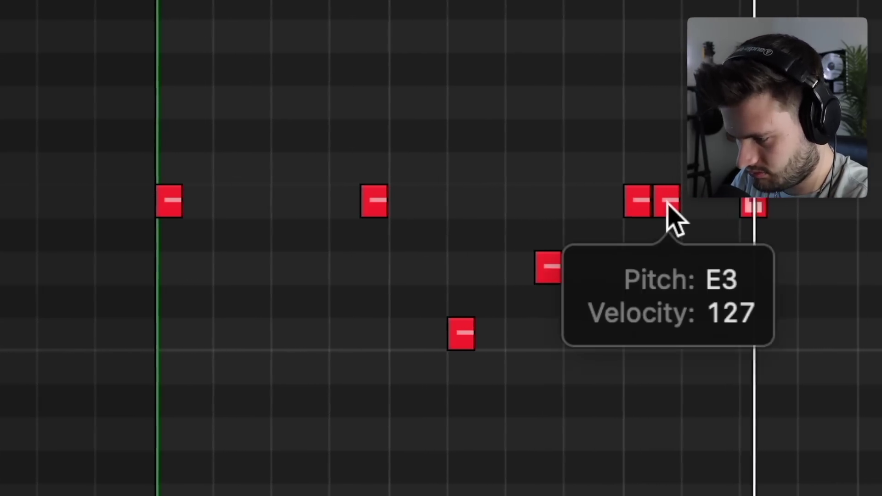
{"action": "mouse_move", "coordinate": [715, 206]}
{"action": "left_click_drag", "start_coordinate": [705, 205], "coordinate": [667, 202]}
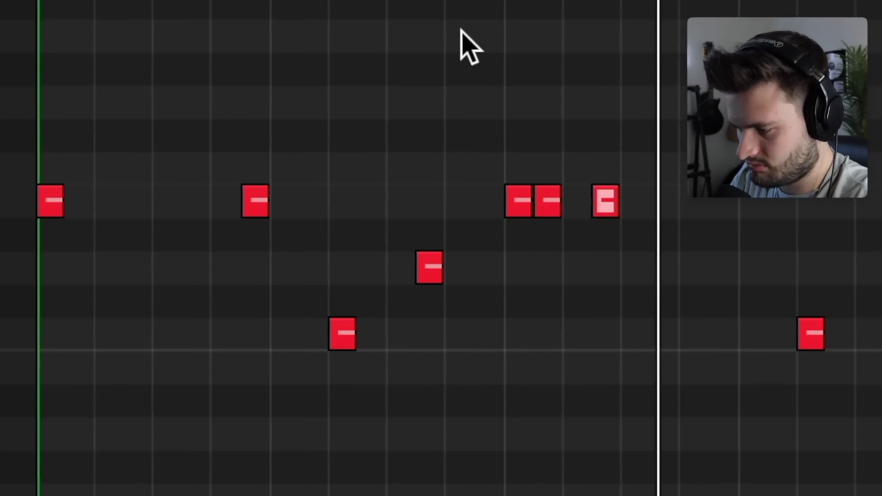
{"action": "left_click", "coordinate": [506, 33]}
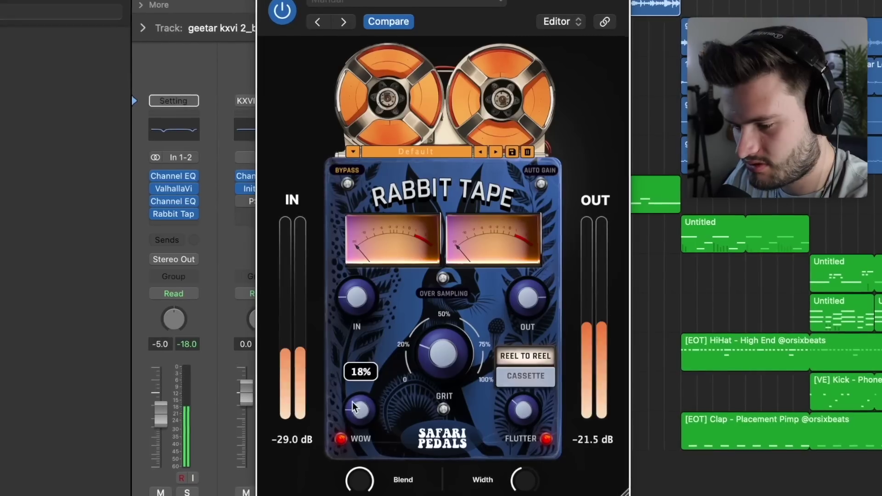
Step: Set Rabbit Tape's Wow to 10% on the geetar kxvi 2_bip track
{"action": "left_click_drag", "start_coordinate": [352, 402], "coordinate": [361, 420]}
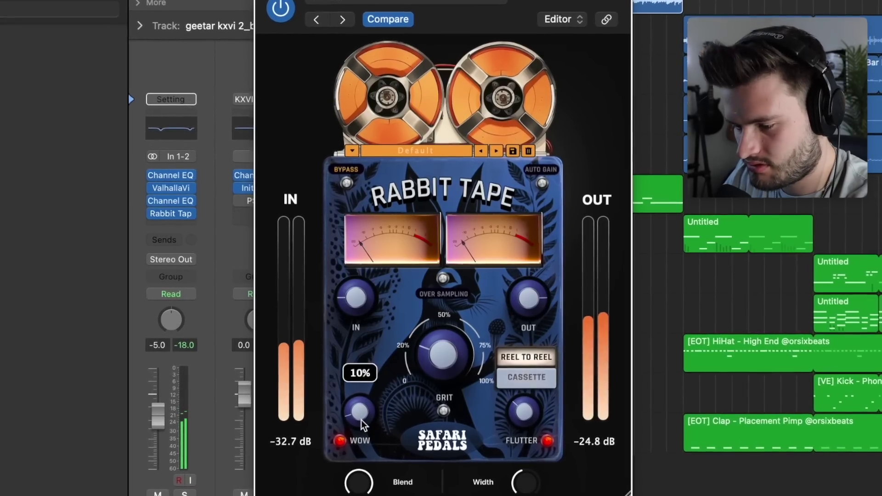
{"action": "scroll", "coordinate": [527, 428], "scroll_direction": "down", "scroll_amount": 5}
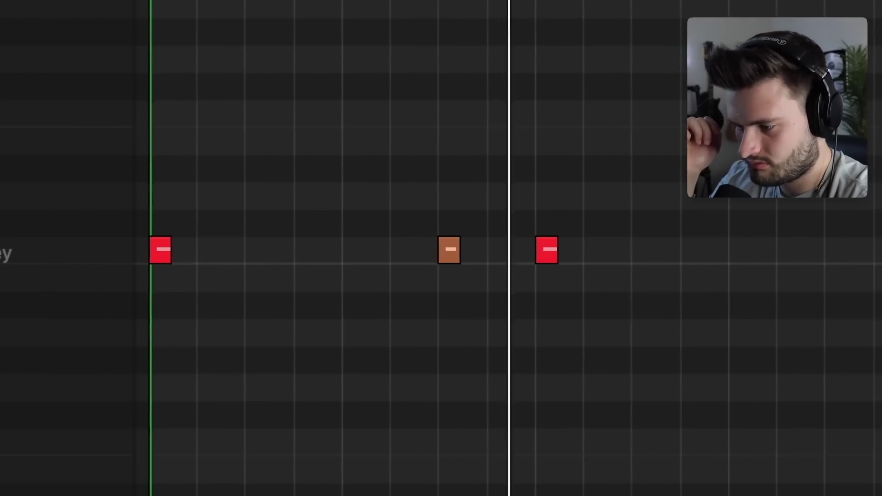
Step: Paint extra kick hits in the [EOT] Kick - Bubble pattern through bars 18 to 20, plus a hit in the [EOT] Snare - Basic pattern
{"action": "key", "text": "t"}
{"action": "left_click", "coordinate": [523, 201]}
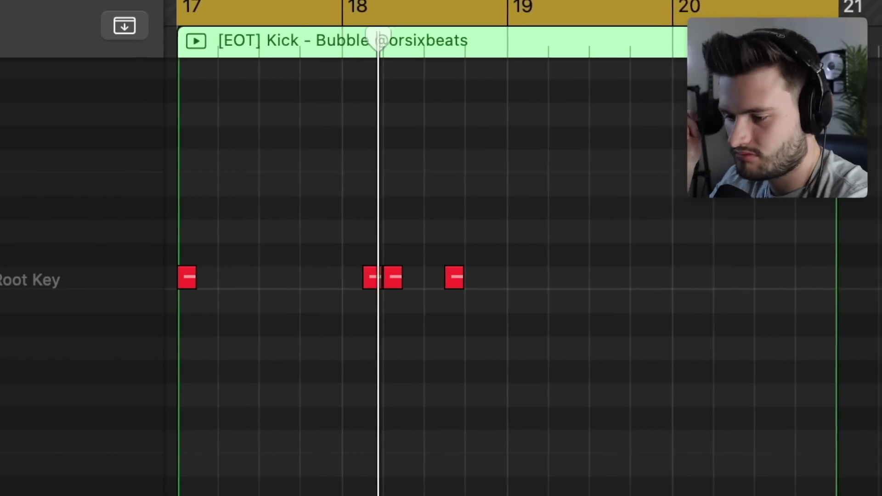
{"action": "left_click", "coordinate": [505, 278]}
{"action": "left_click", "coordinate": [528, 278]}
{"action": "left_click", "coordinate": [445, 5]}
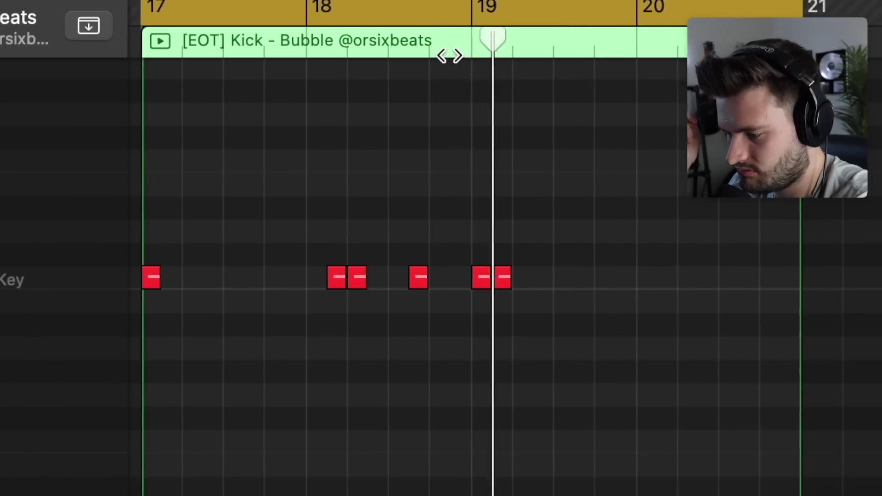
{"action": "left_click", "coordinate": [616, 278]}
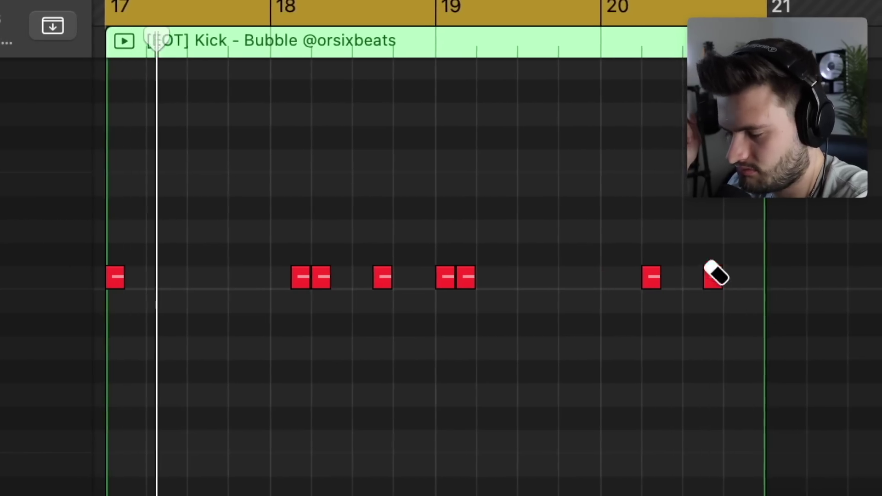
{"action": "left_click", "coordinate": [594, 39]}
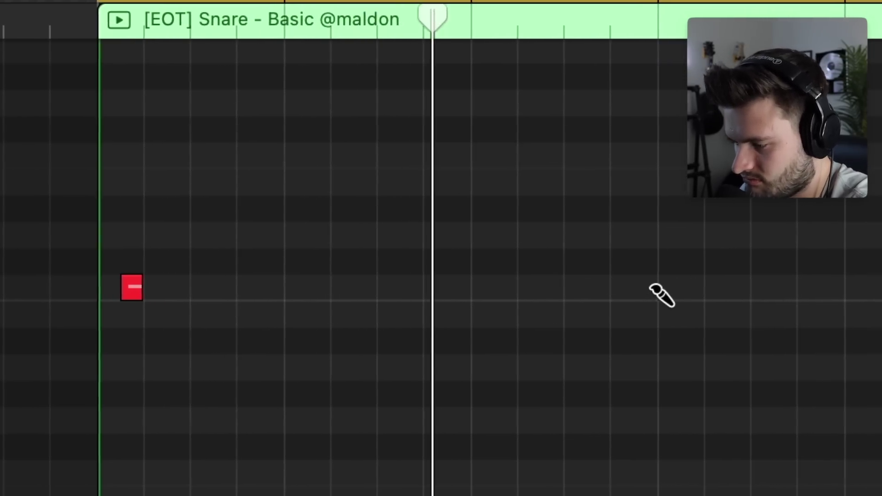
{"action": "left_click_drag", "start_coordinate": [652, 287], "coordinate": [684, 286]}
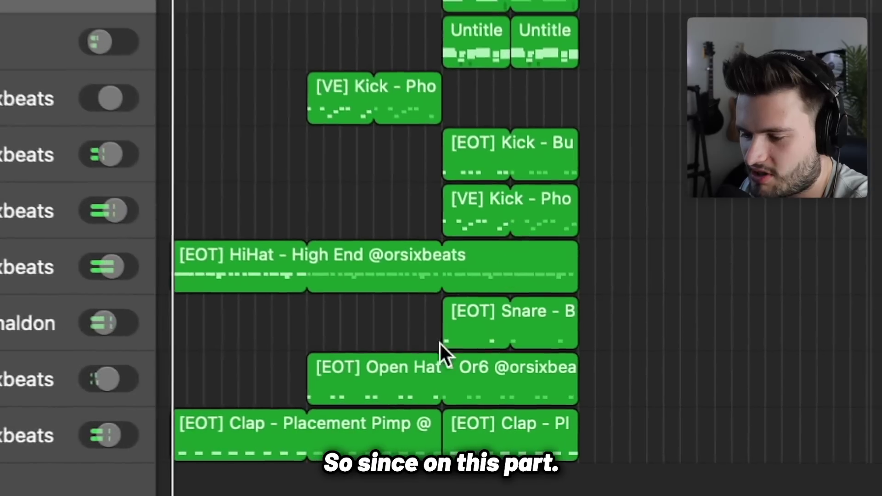
Step: Compare the section using only the [VE] Kick with the following section that layers [EOT] Kick - Bubble and [VE] Kick
{"action": "left_click", "coordinate": [360, 95]}
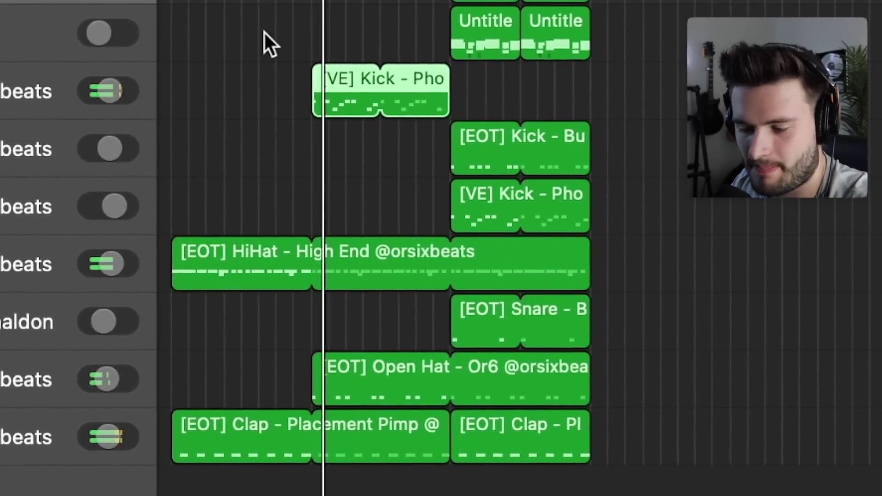
{"action": "left_click_drag", "start_coordinate": [679, 221], "coordinate": [432, 157]}
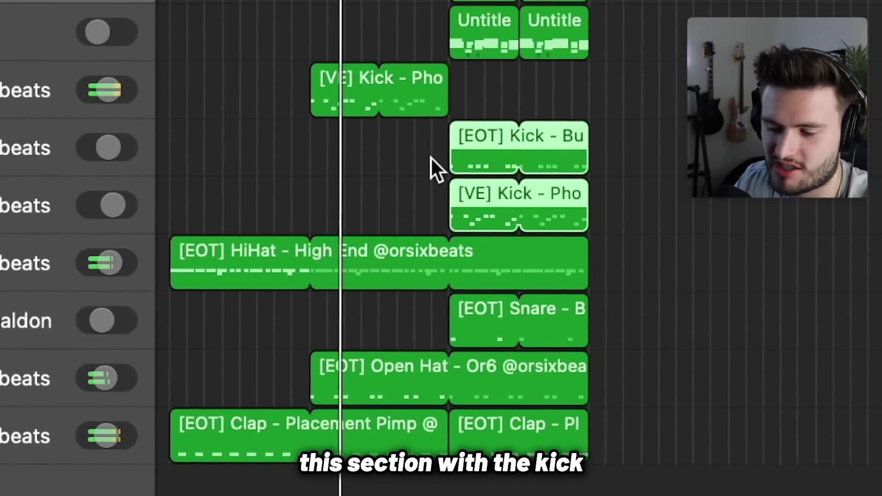
{"action": "key", "text": "shift+Return"}
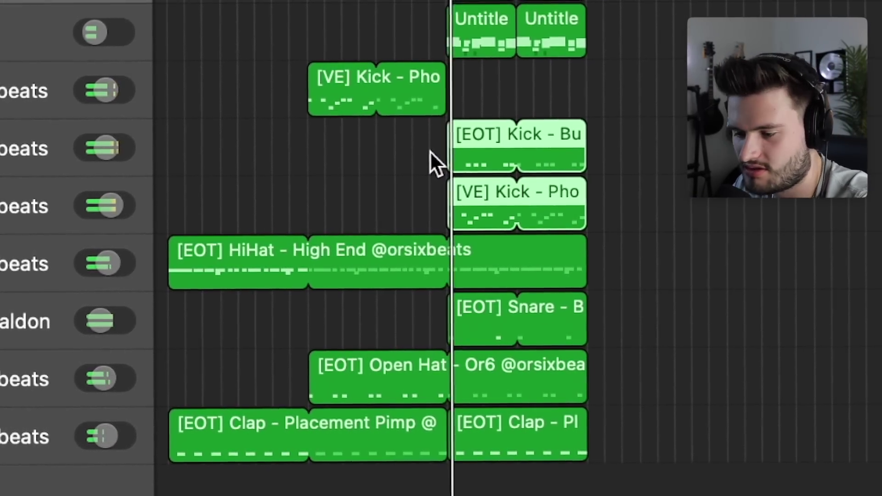
{"action": "left_click", "coordinate": [381, 379]}
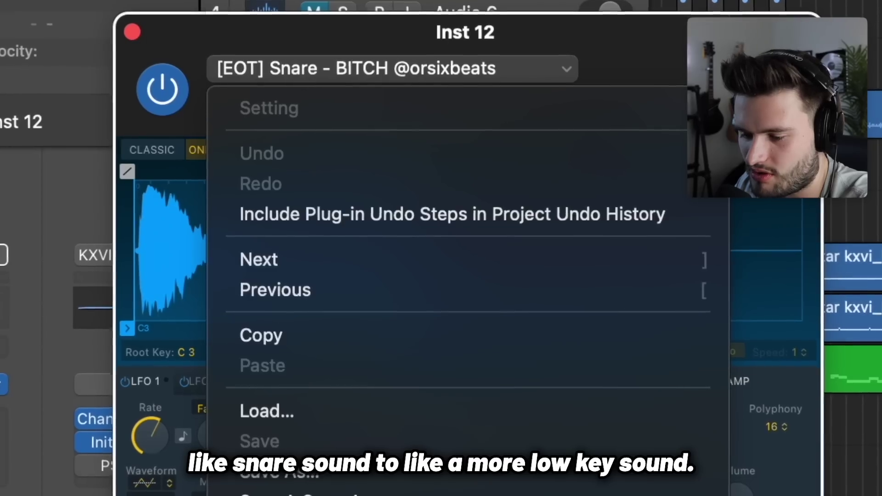
{"action": "scroll", "coordinate": [358, 305], "scroll_direction": "down", "scroll_amount": 10}
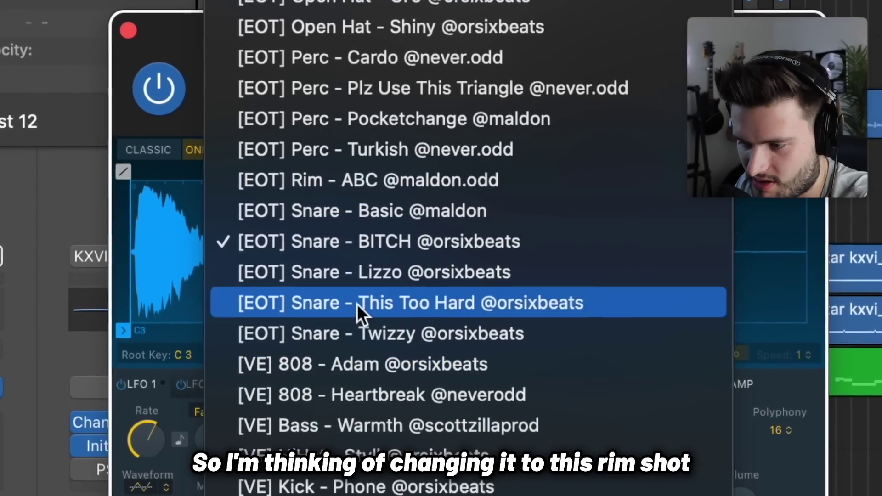
{"action": "left_click", "coordinate": [347, 186]}
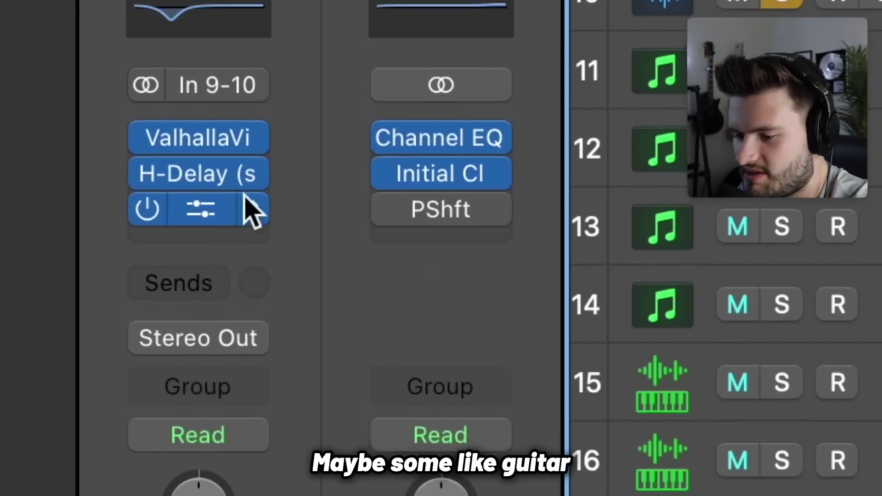
Step: Insert Amp Designer after the existing effects on the geetar kxvi_bip track, keeping its British Combo model
{"action": "left_click", "coordinate": [230, 239]}
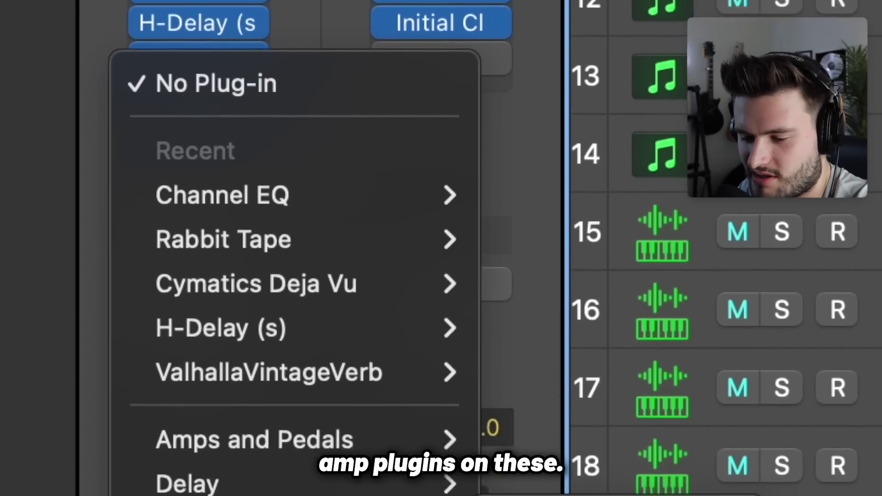
{"action": "mouse_move", "coordinate": [441, 488]}
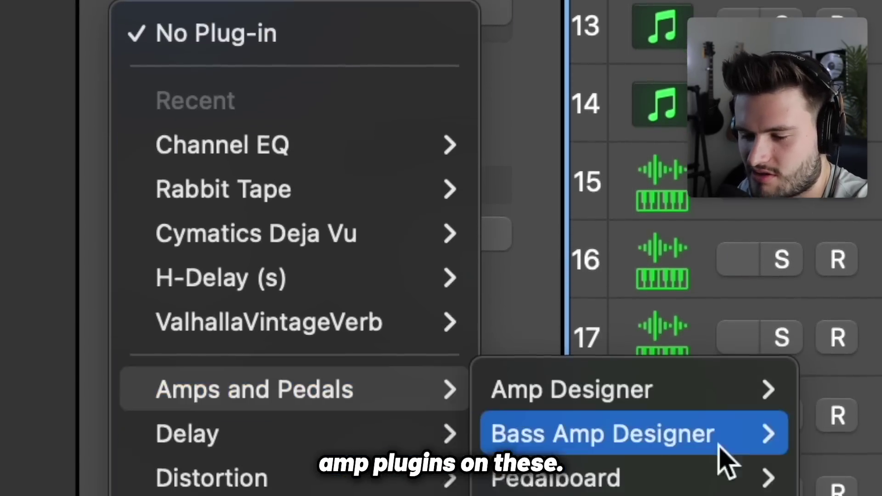
{"action": "left_click", "coordinate": [592, 491]}
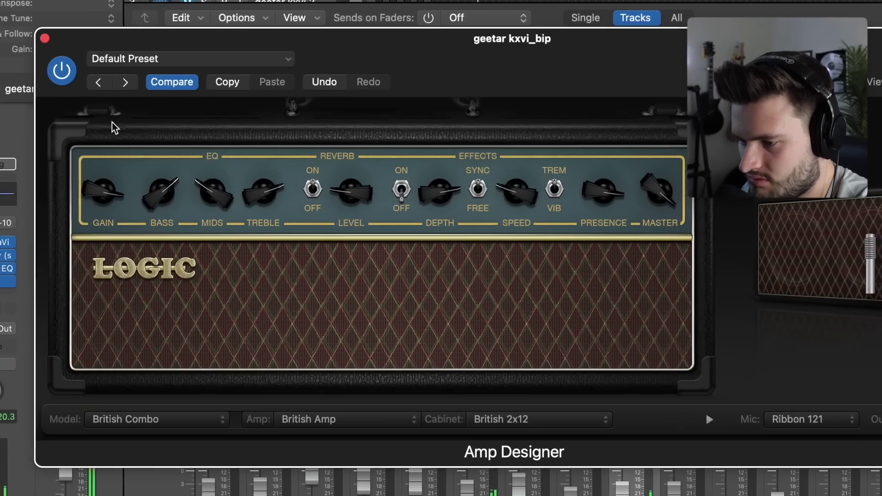
{"action": "left_click", "coordinate": [37, 39]}
{"action": "left_click_drag", "start_coordinate": [627, 224], "coordinate": [678, 225]}
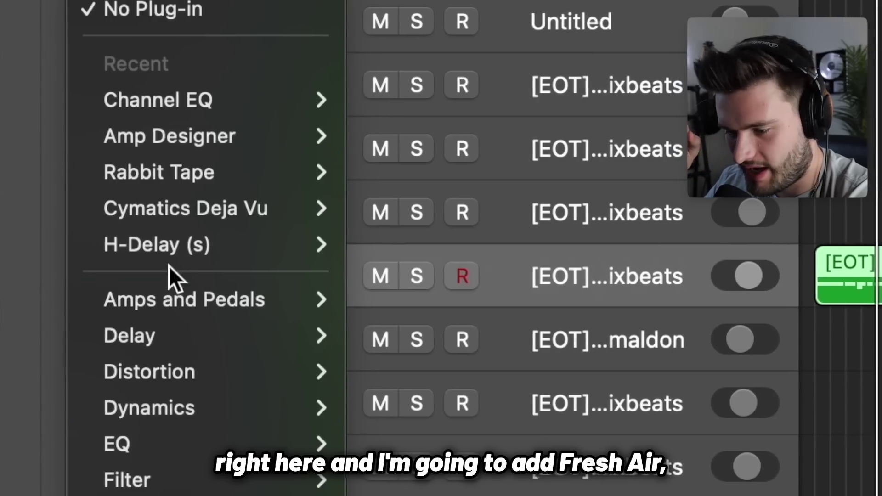
Step: Insert Slate Digital's Fresh Air on the hi-hat's Bus 1 aux channel and set Mid Air and High Air to 100
{"action": "scroll", "coordinate": [170, 276], "scroll_direction": "down", "scroll_amount": 3}
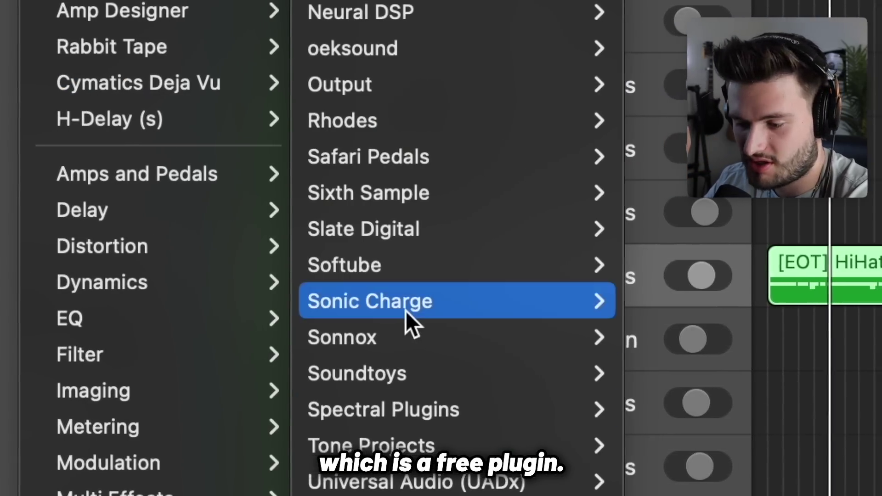
{"action": "mouse_move", "coordinate": [401, 229]}
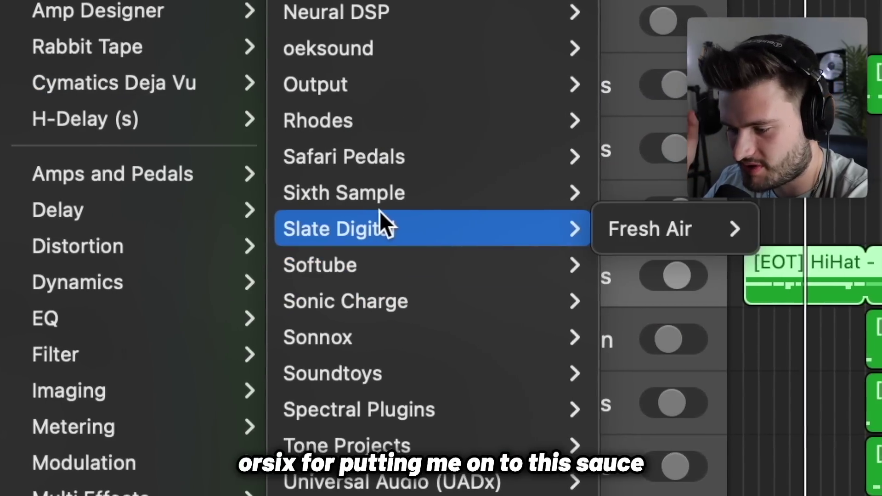
{"action": "mouse_move", "coordinate": [697, 228]}
{"action": "left_click", "coordinate": [776, 229]}
{"action": "left_click_drag", "start_coordinate": [339, 339], "coordinate": [339, 294]}
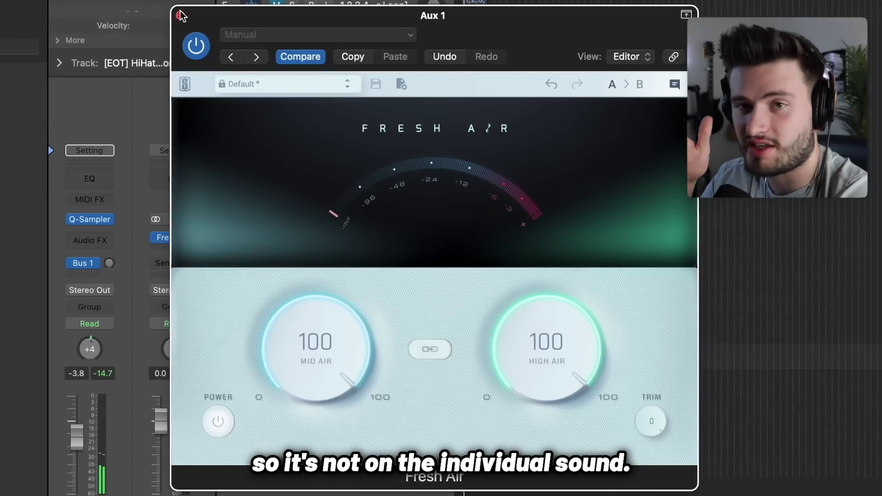
{"action": "left_click", "coordinate": [190, 16]}
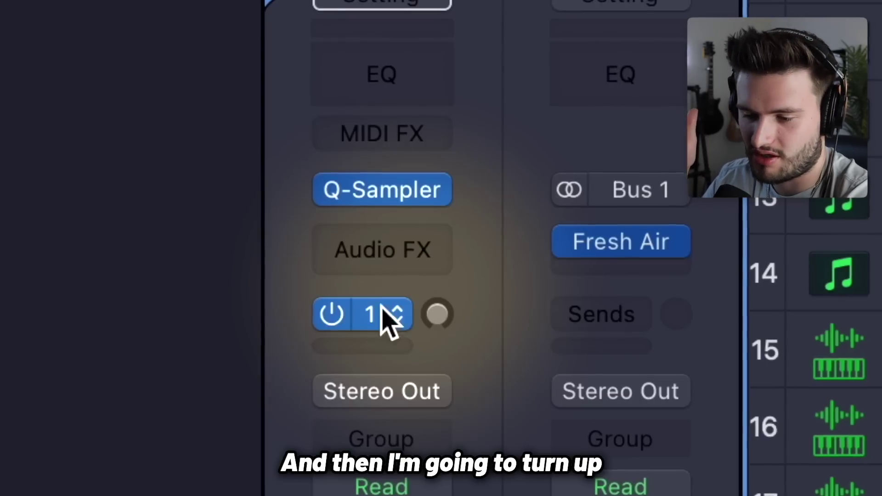
Step: Raise the [EOT] HiHat track's send level to Bus 1 and open the send options for the separate [EOT] Clap track
{"action": "left_click_drag", "start_coordinate": [437, 324], "coordinate": [432, 255]}
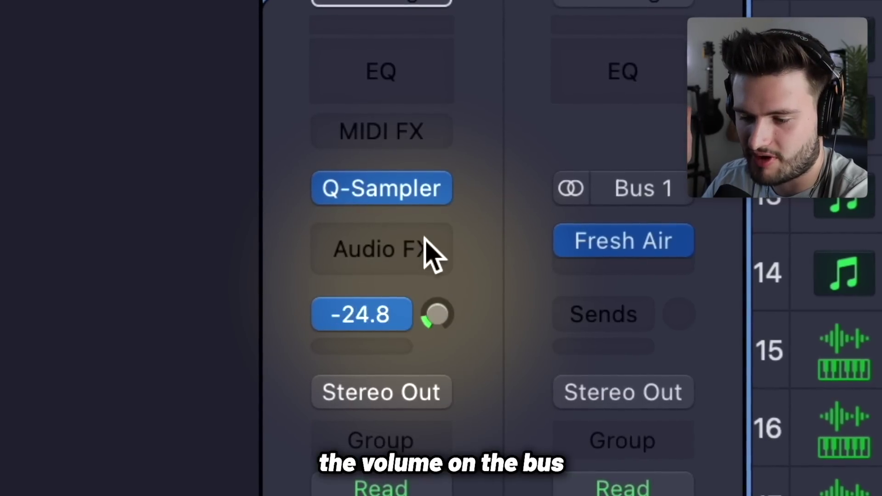
{"action": "left_click_drag", "start_coordinate": [439, 322], "coordinate": [107, 244]}
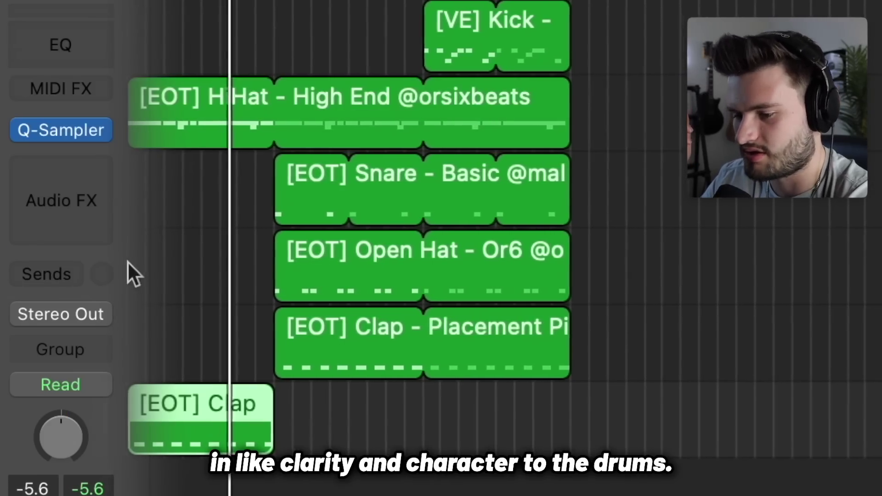
{"action": "left_click", "coordinate": [51, 273]}
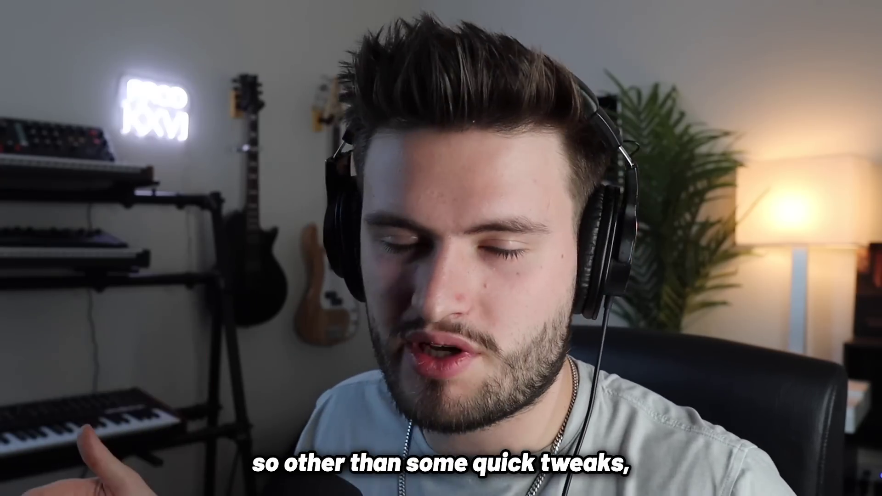